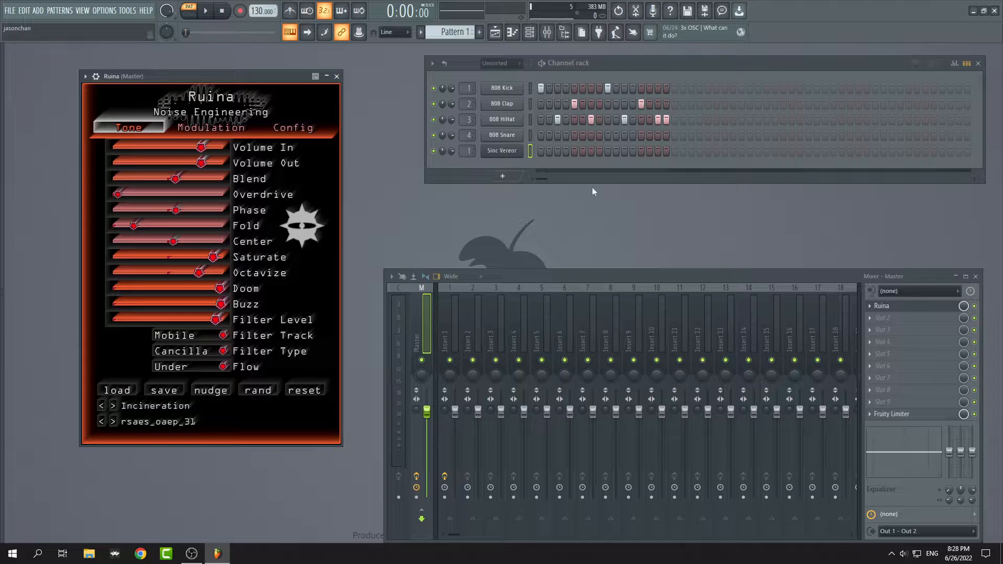
Audition the drum pattern with Ruina on the master, stop it, and shift the Ruina window slightly down.
click(206, 11)
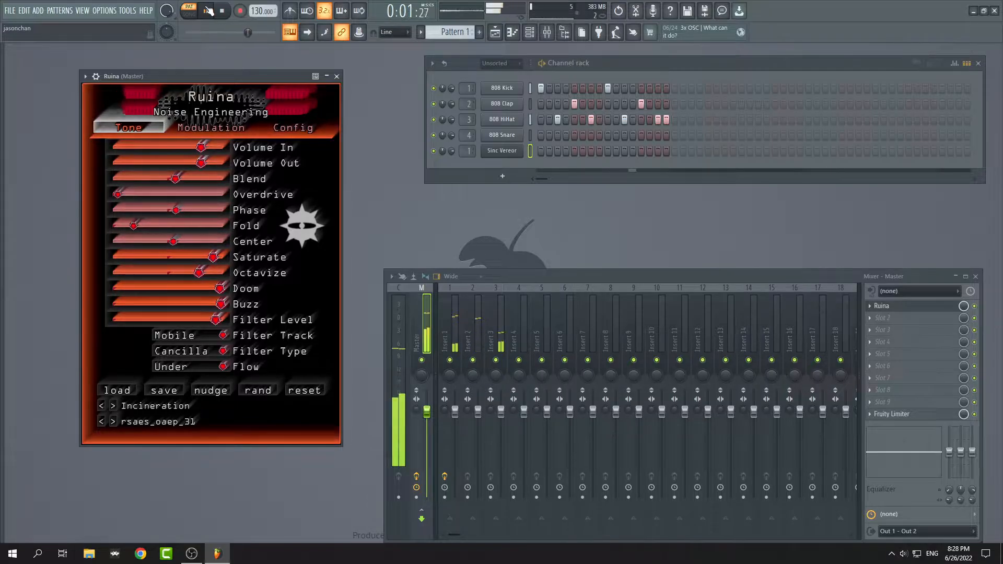
click(211, 13)
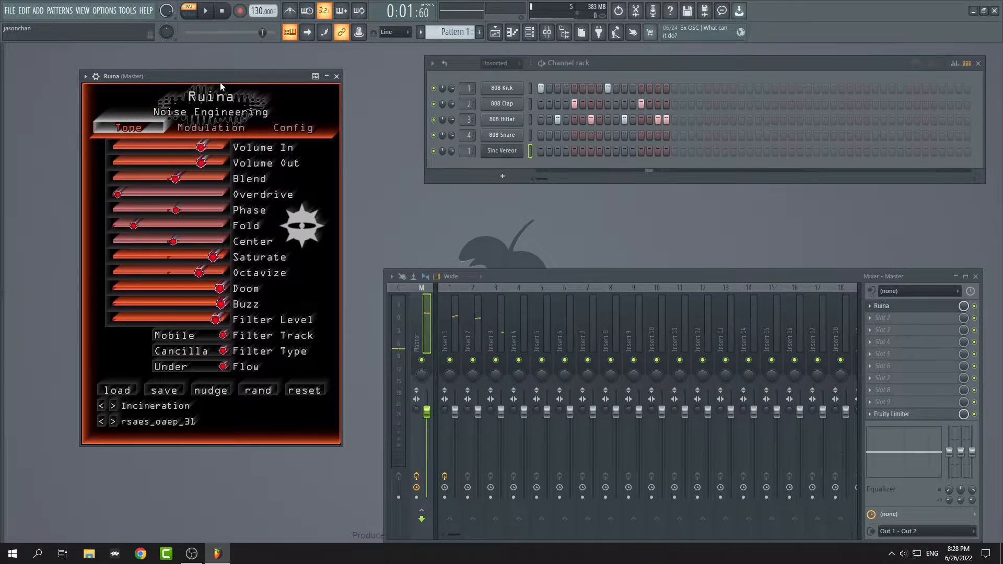
drag(220, 84, 219, 93)
Open the Sinc Vereor synth and audition its hats presets, stepping forward through af_xxx to agg_ggf.
click(502, 151)
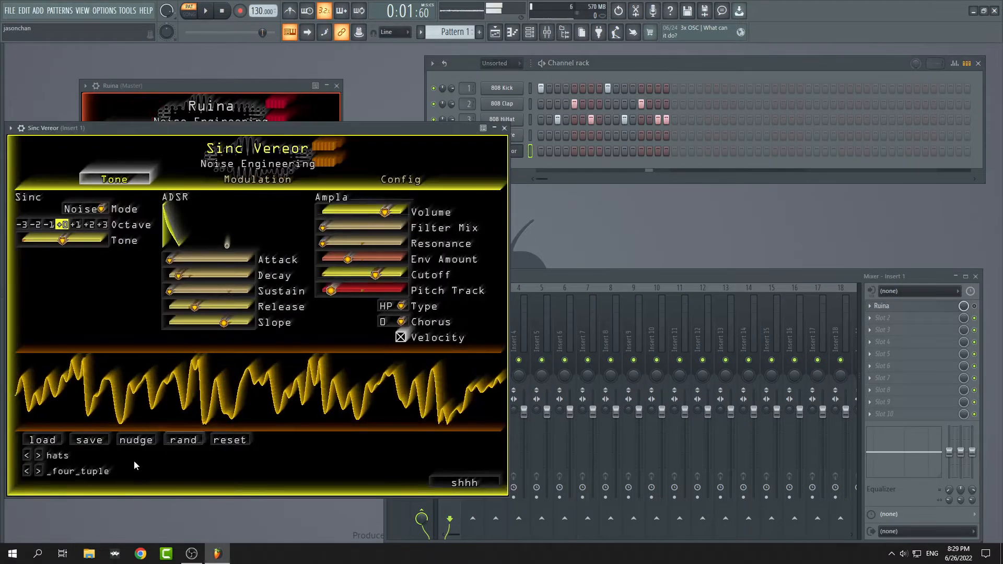
click(38, 471)
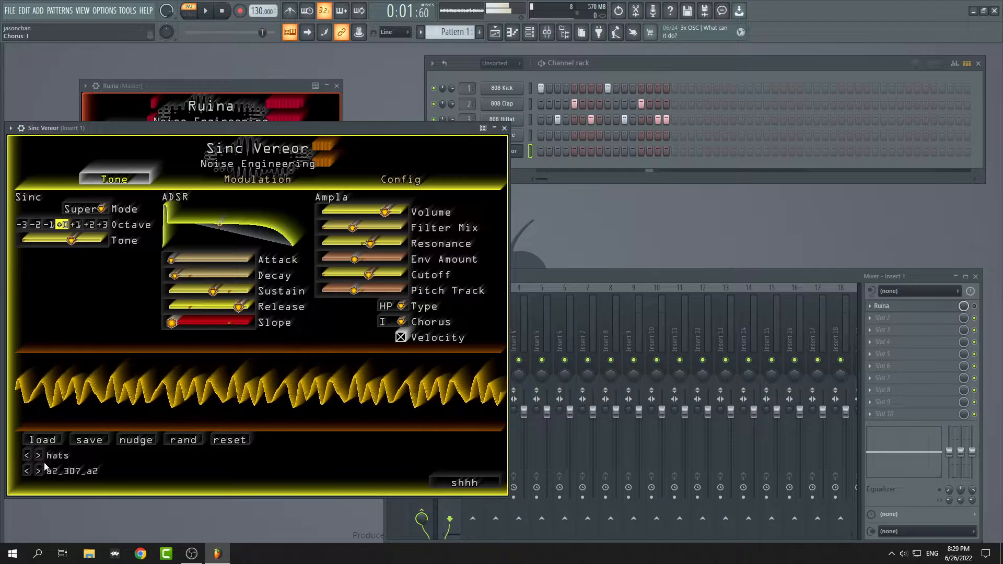
click(39, 472)
click(39, 471)
click(38, 472)
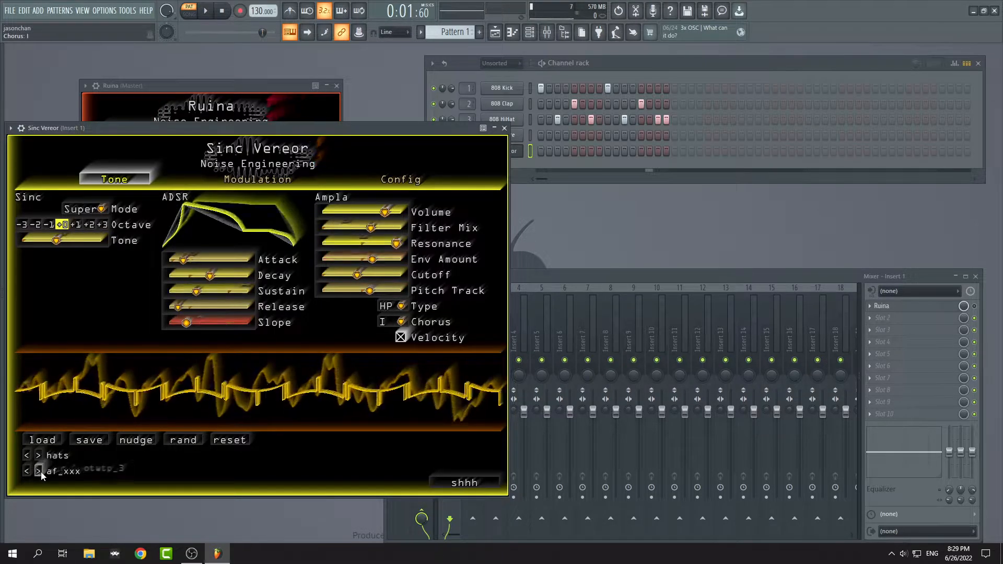
click(38, 471)
click(505, 152)
click(504, 152)
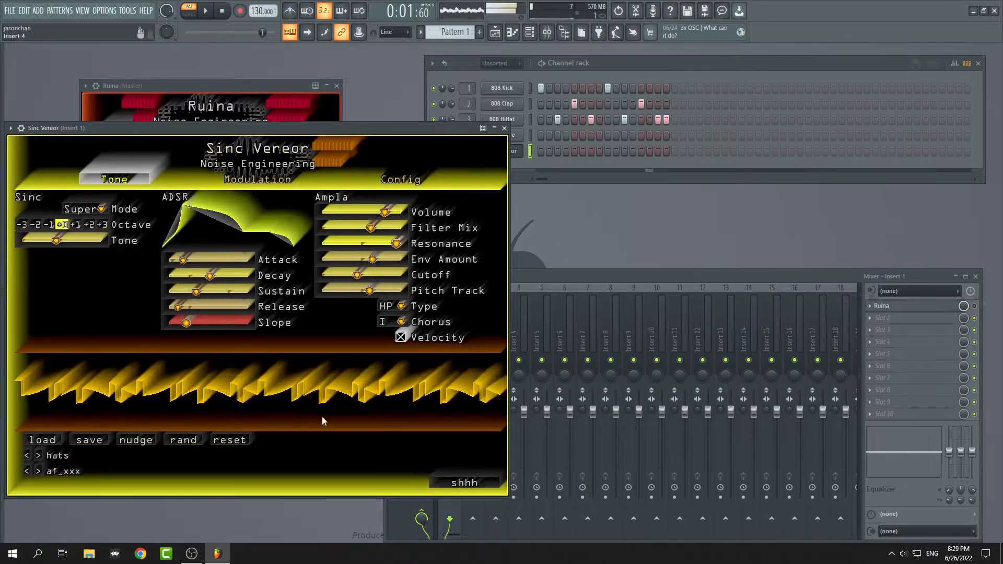
click(39, 472)
Load a preset from the Mittens folder into Sinc Vereor and audition it.
click(42, 440)
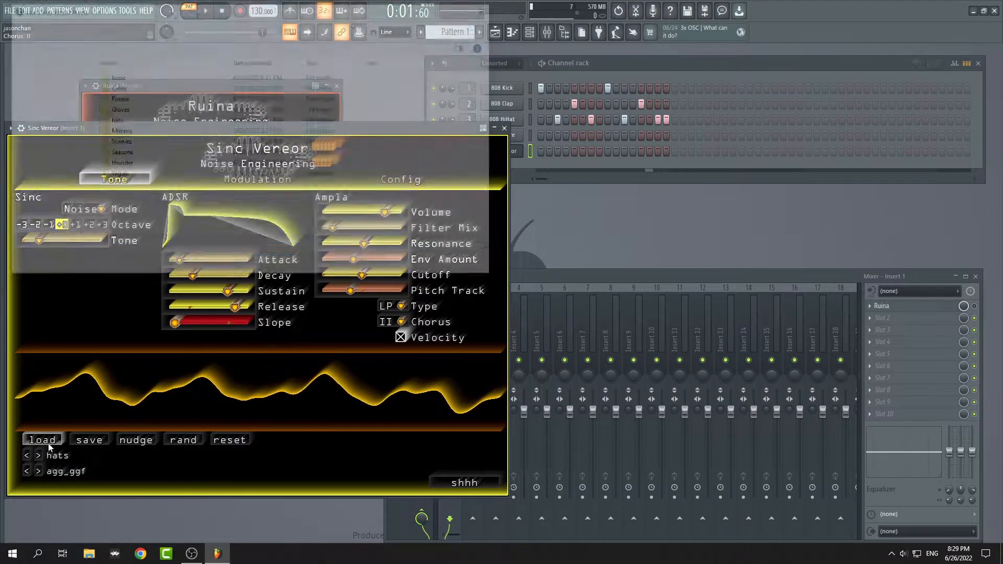
double_click(157, 131)
double_click(157, 108)
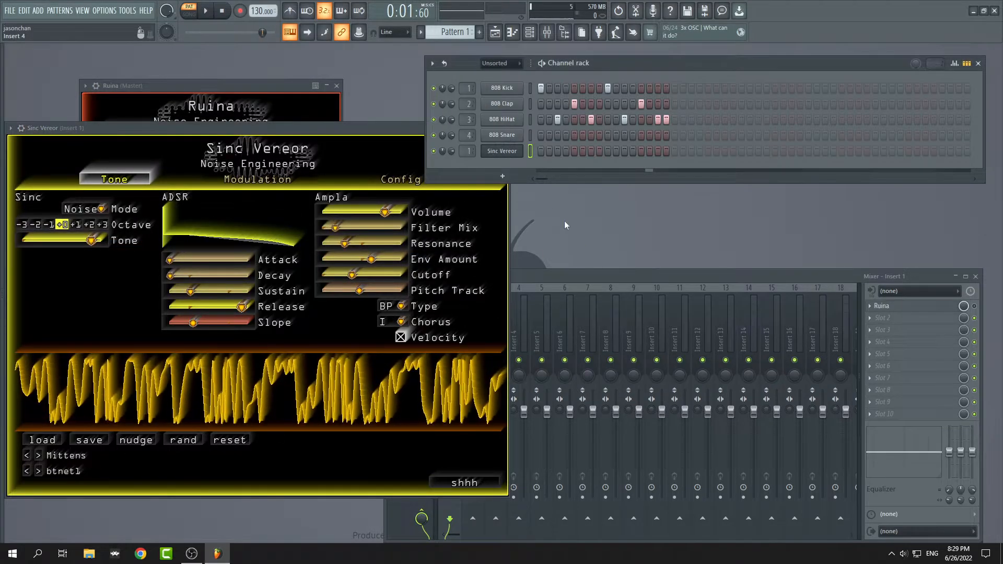
click(514, 152)
click(515, 152)
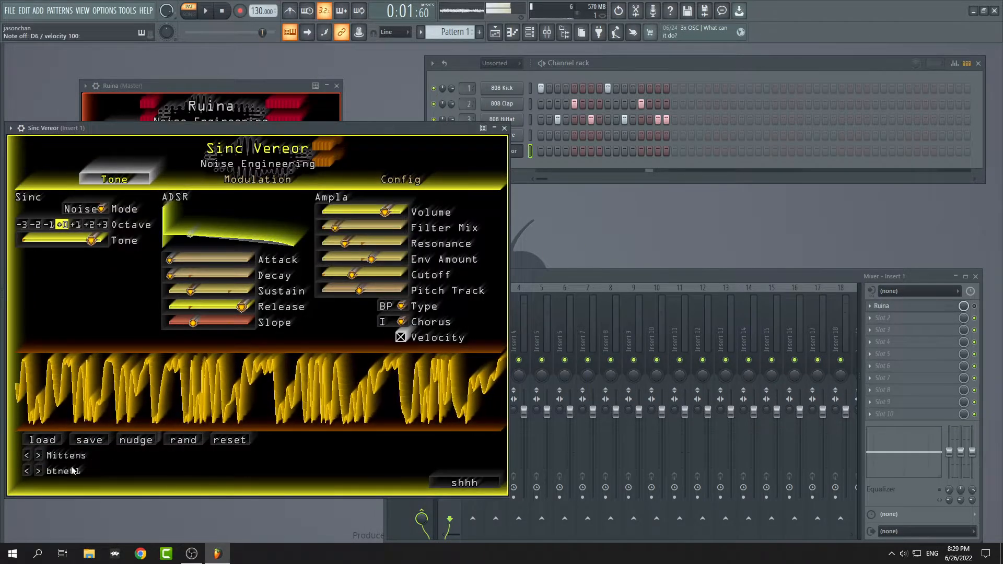
Step Sinc Vereor forward through the Mittens presets to hector and audition that sound.
click(38, 471)
click(38, 471)
click(38, 472)
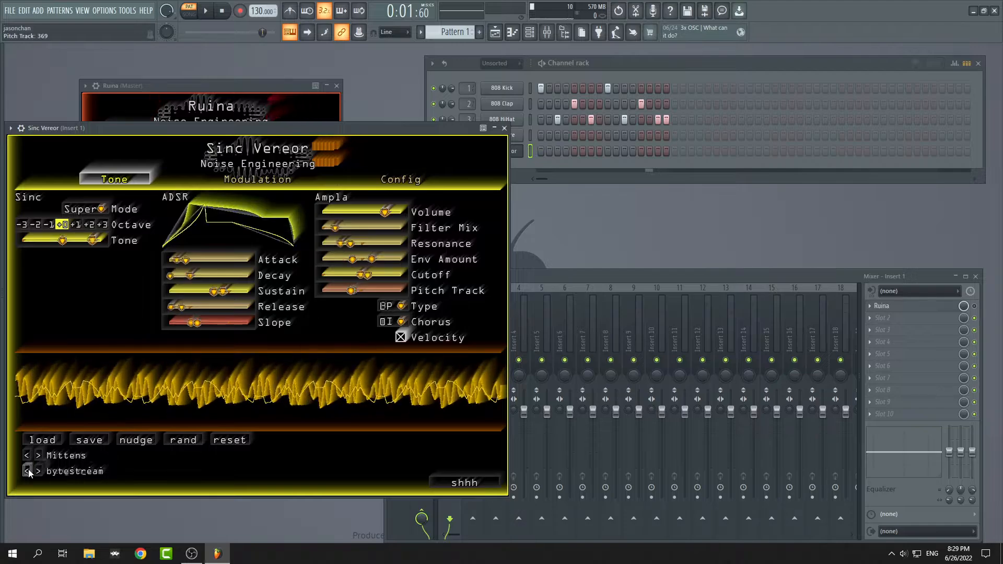
click(38, 471)
click(38, 471)
click(38, 471)
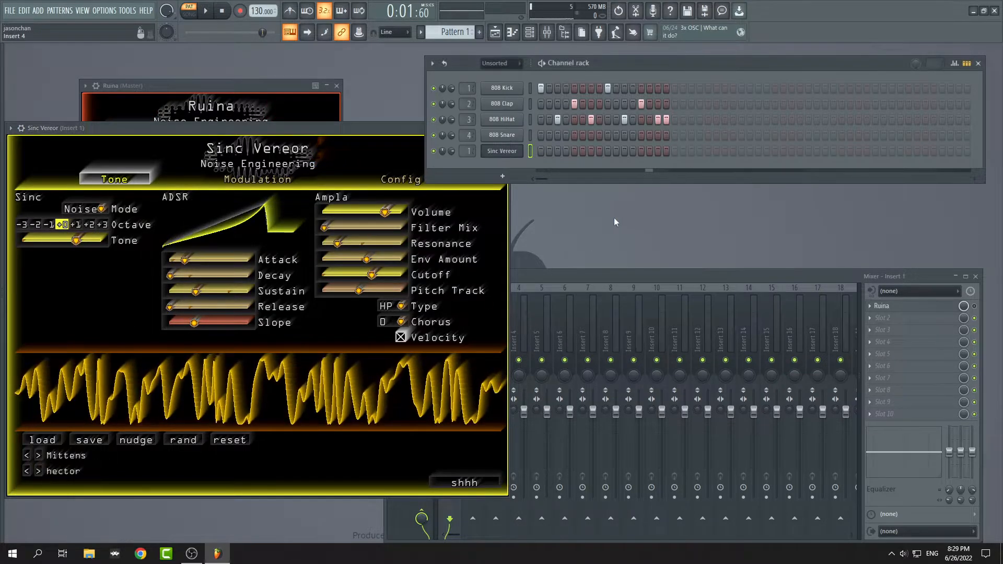
click(514, 152)
click(514, 152)
Switch Sinc Vereor to the Mittens preset independent_1 and close its window.
click(39, 472)
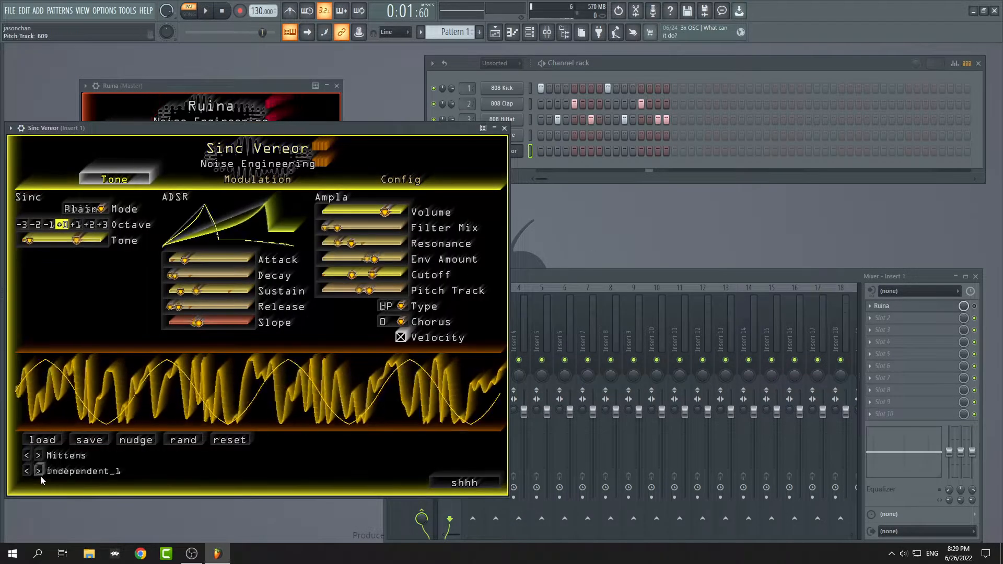
click(38, 471)
click(504, 128)
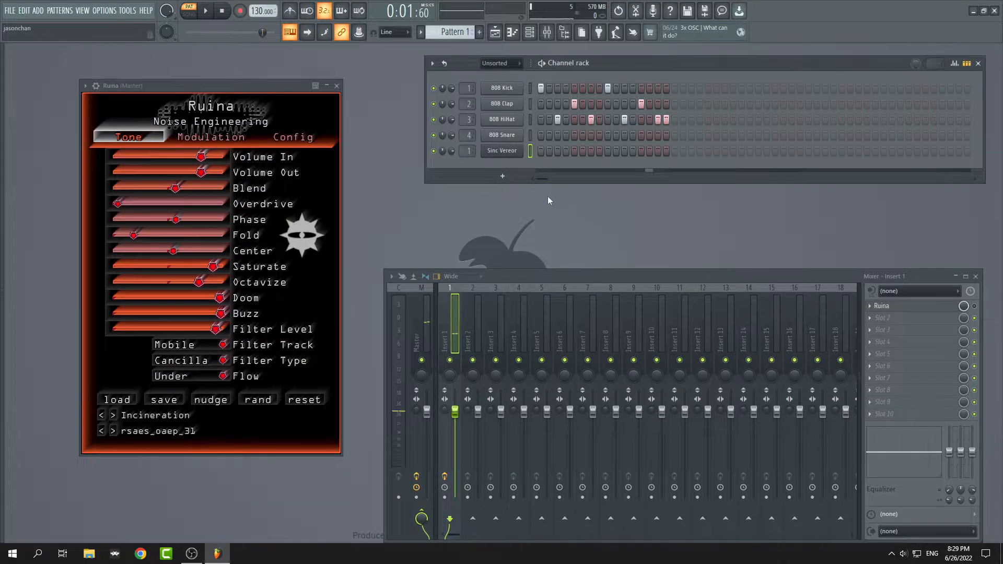
Clone the Sinc Vereor channel and route the copy to mixer insert 5.
right_click(507, 152)
click(559, 242)
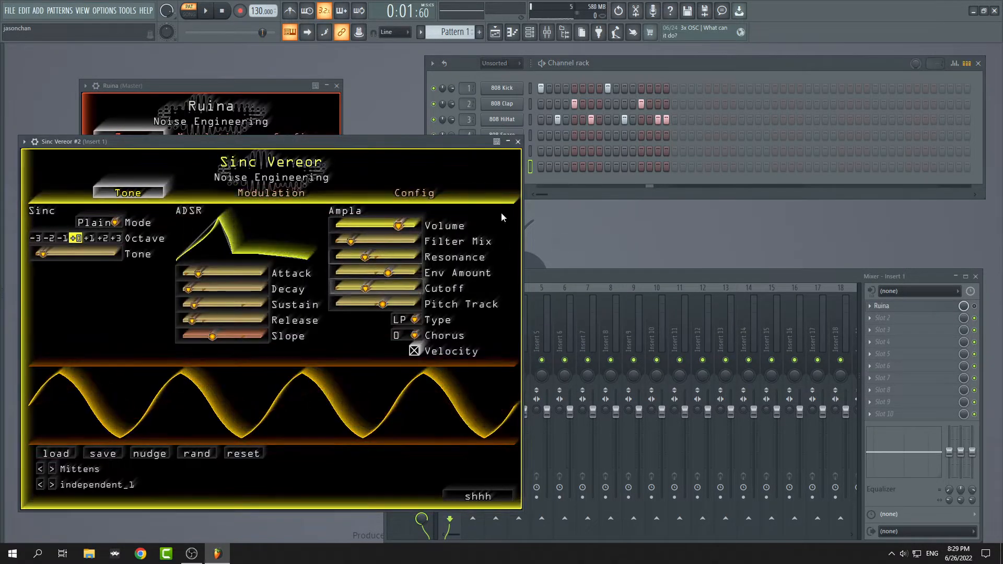
click(518, 142)
right_click(510, 168)
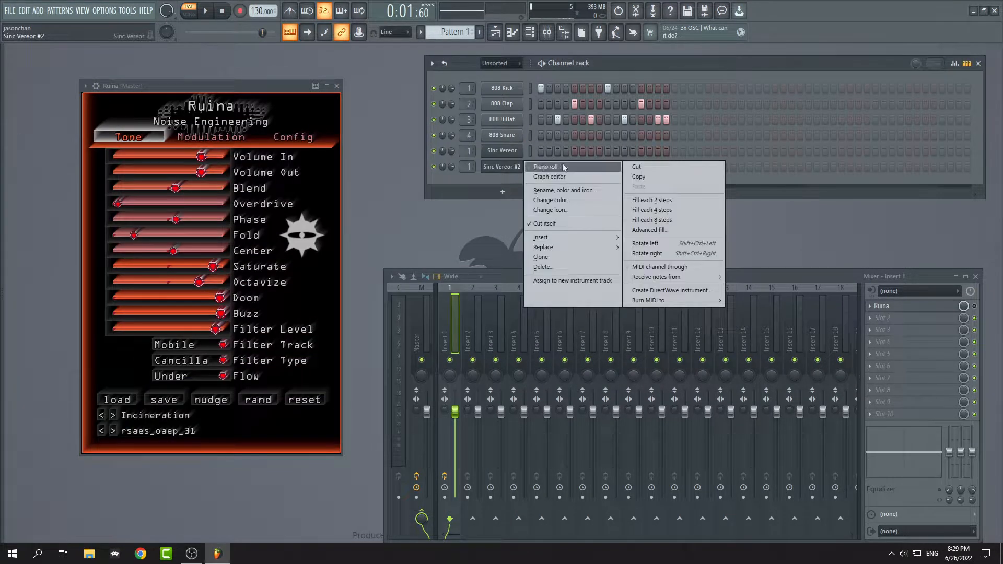
click(509, 167)
click(511, 168)
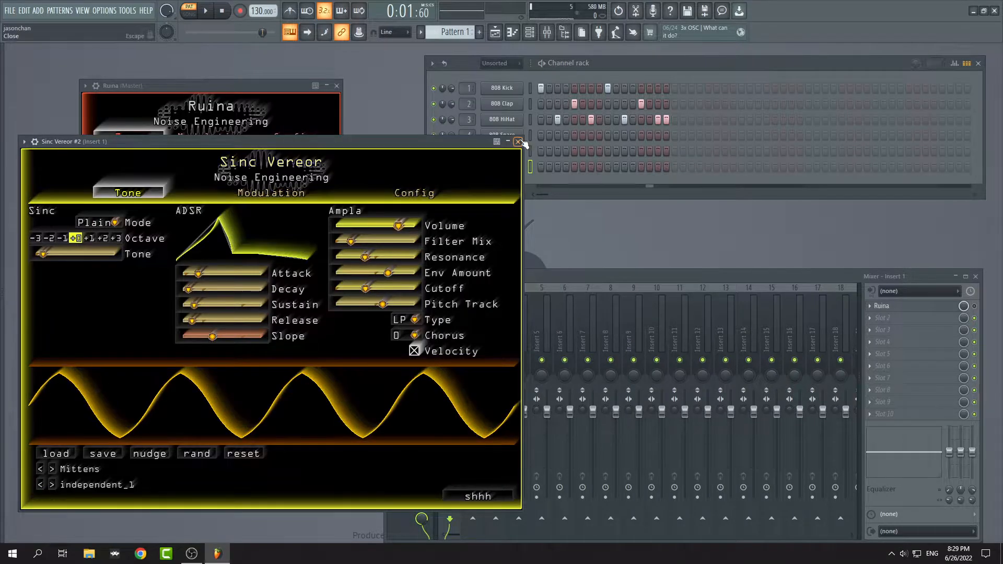
click(512, 168)
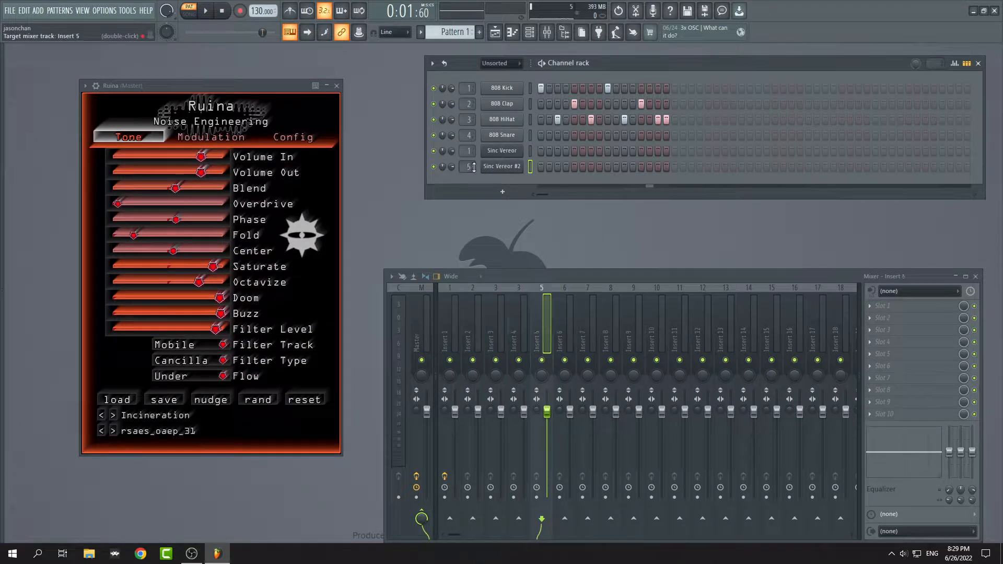
In Sinc Vereor #2's piano roll, add a half-beat A3 note on beat 1 and a one-beat A3 on beat 2, and start playback.
click(510, 171)
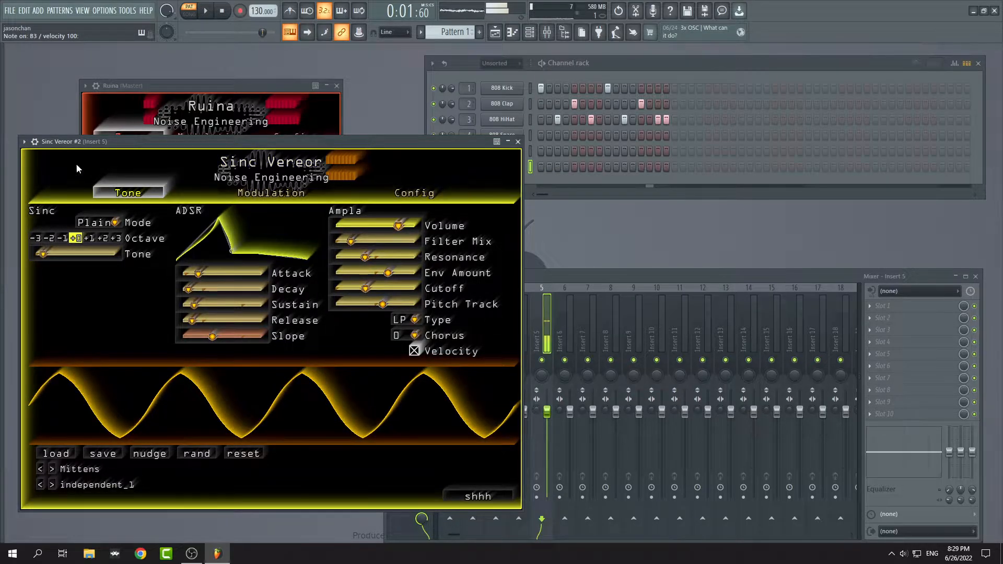
click(24, 142)
click(30, 153)
scroll(148, 305, down, 2)
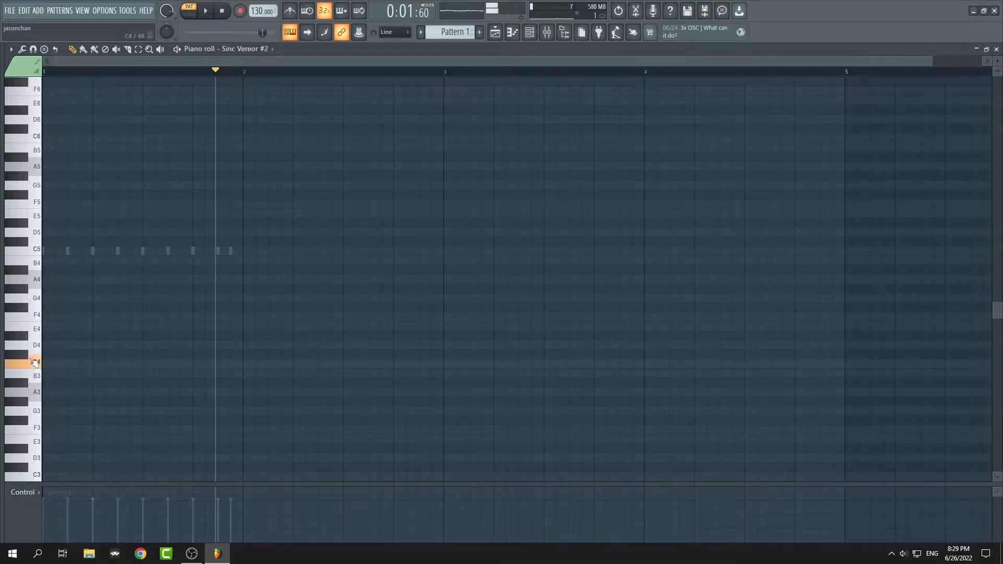
scroll(39, 366, down, 2)
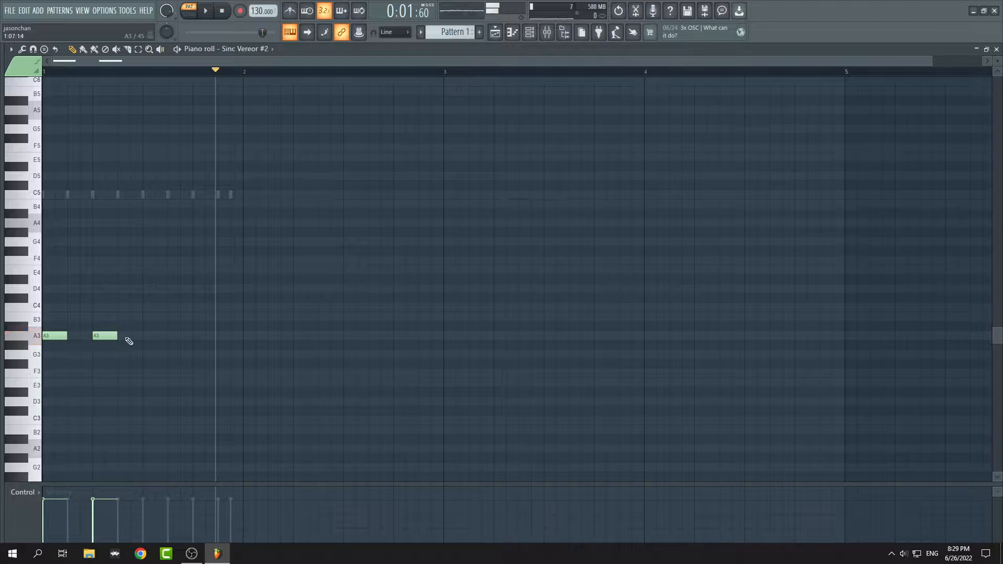
key(space)
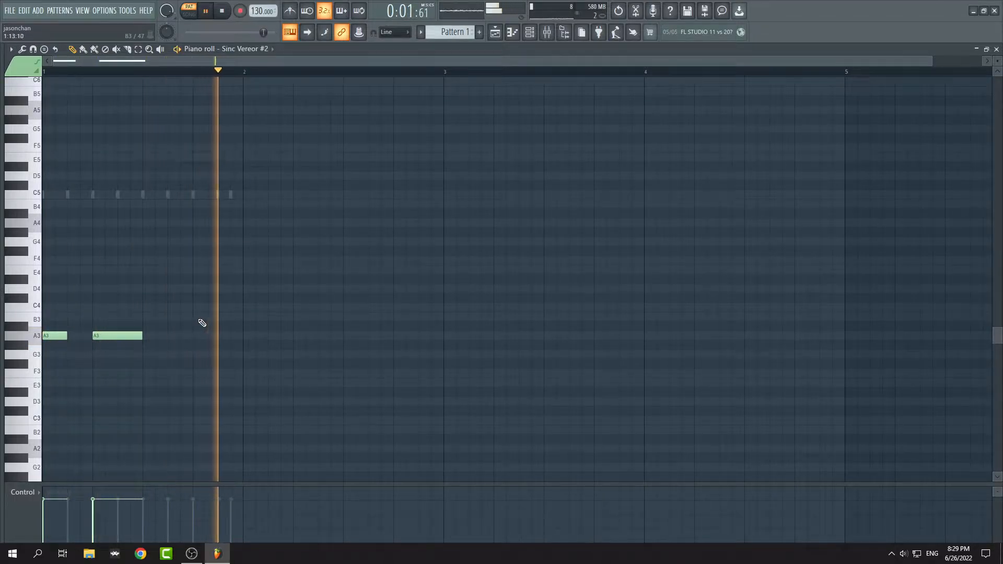
Finish bar 1 with a half-beat A3 note on beat 4 followed by a half-beat B3 note.
click(199, 320)
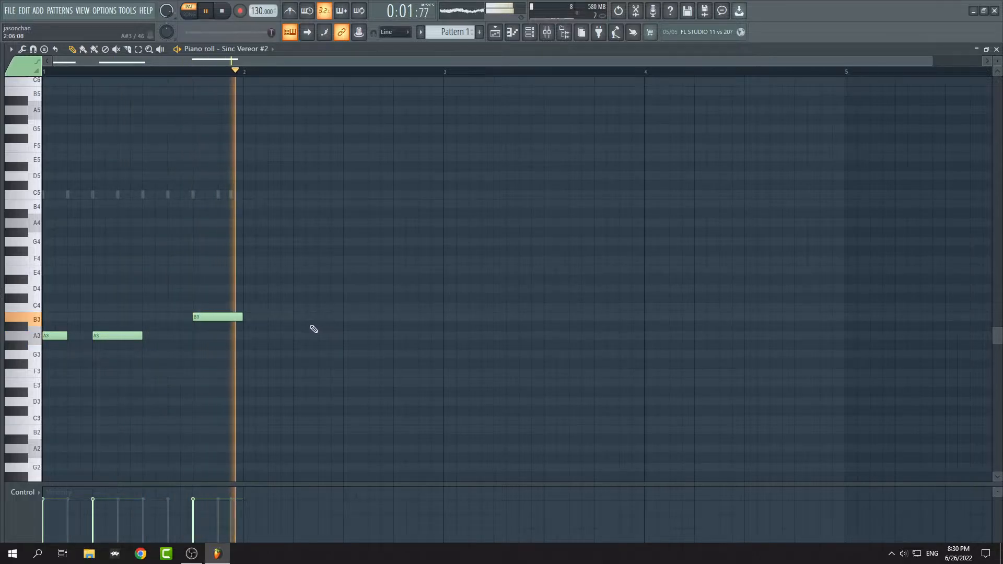
mouse_move(209, 317)
mouse_down()
mouse_move(203, 336)
mouse_move(231, 338)
mouse_move(218, 337)
mouse_move(233, 354)
mouse_move(227, 373)
mouse_move(235, 261)
mouse_move(224, 329)
mouse_move(225, 319)
mouse_up()
click(227, 337)
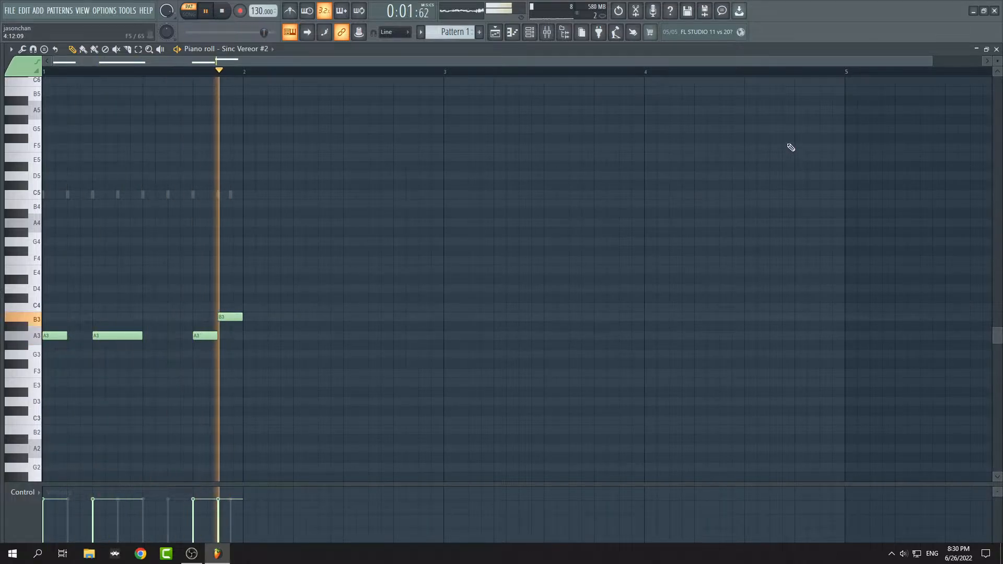
Close the piano roll and the Sinc Vereor #2 window, move the mixer slightly up, and stop playback.
click(996, 49)
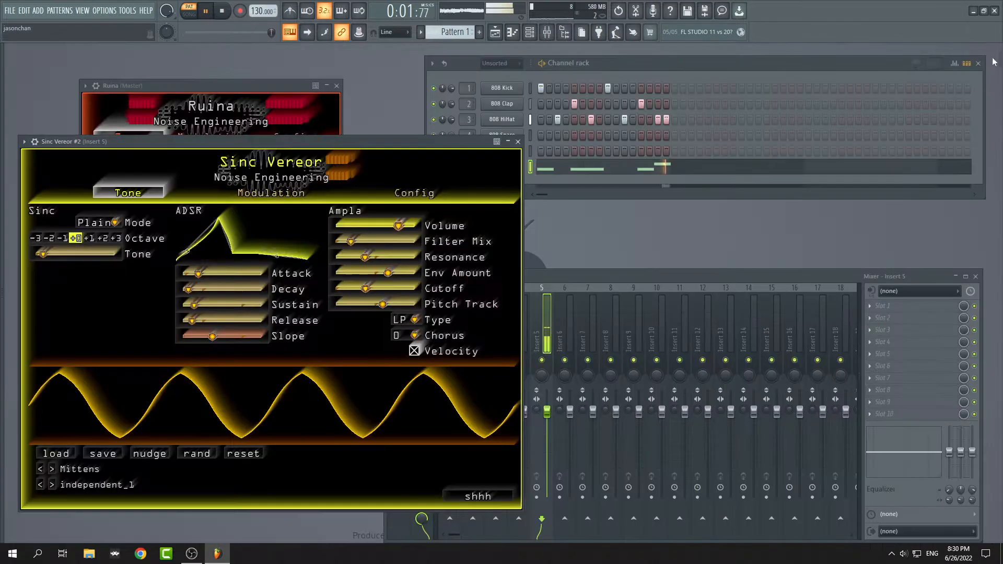
click(518, 142)
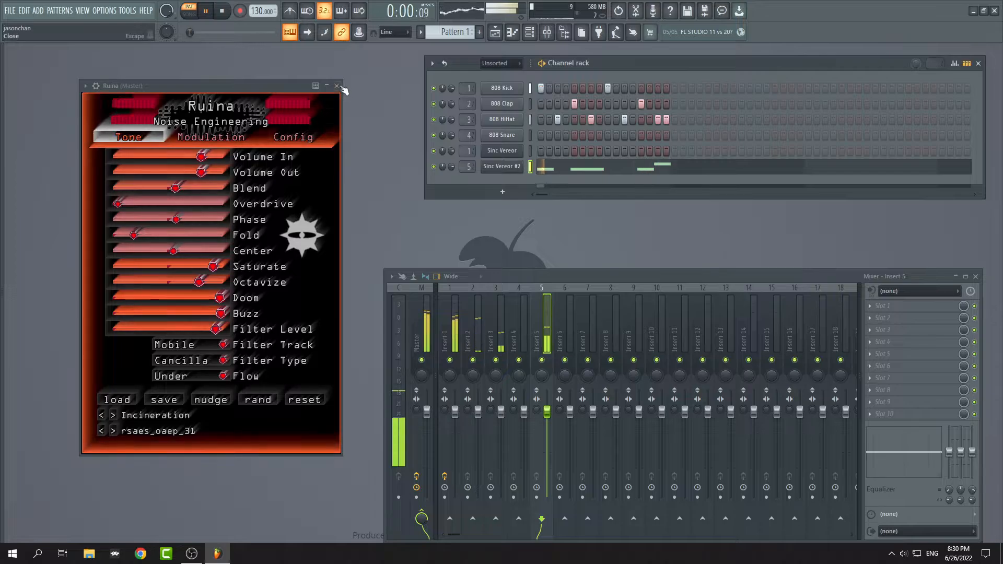
mouse_move(655, 276)
mouse_down()
mouse_move(648, 264)
mouse_move(669, 218)
mouse_move(666, 261)
mouse_up()
key(space)
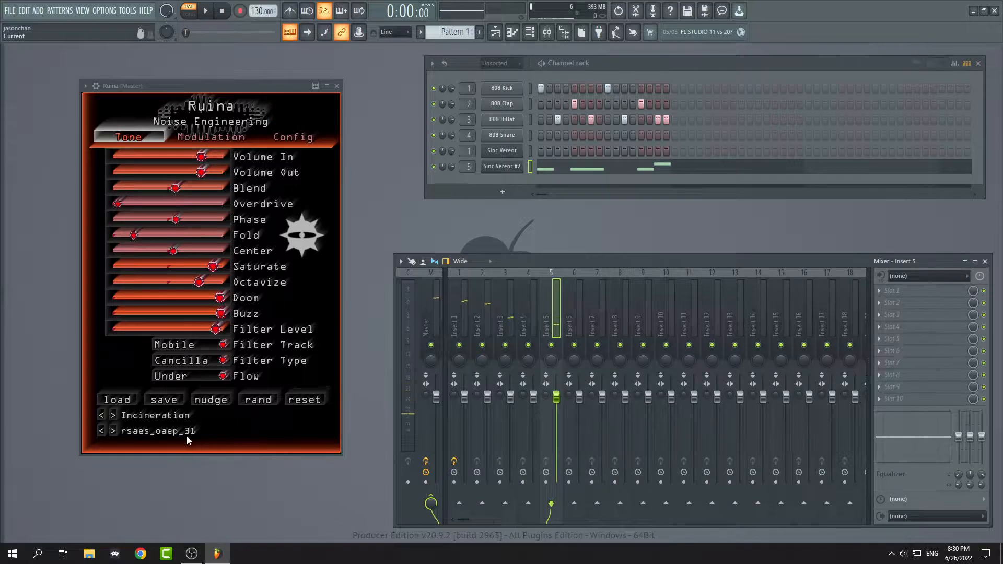
Audition Ruina's Incineration presets over the playing pattern, stepping forward through sec_242 to trust_point.
click(113, 432)
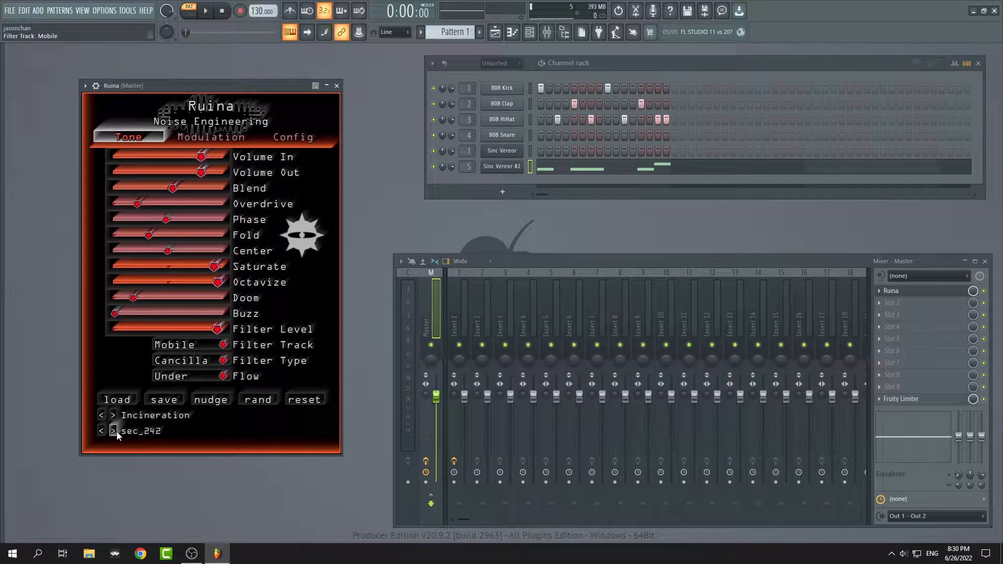
key(space)
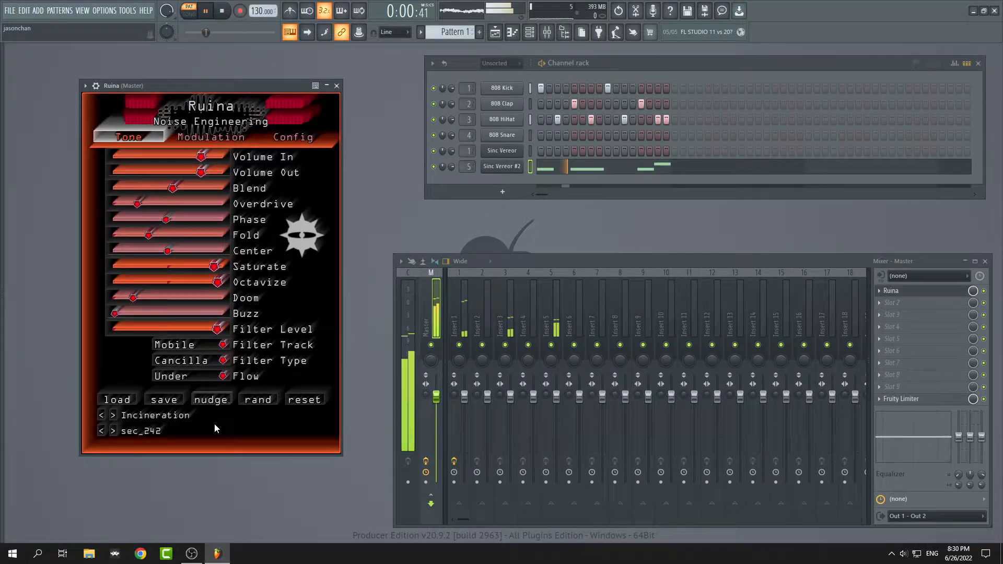
click(113, 432)
click(113, 432)
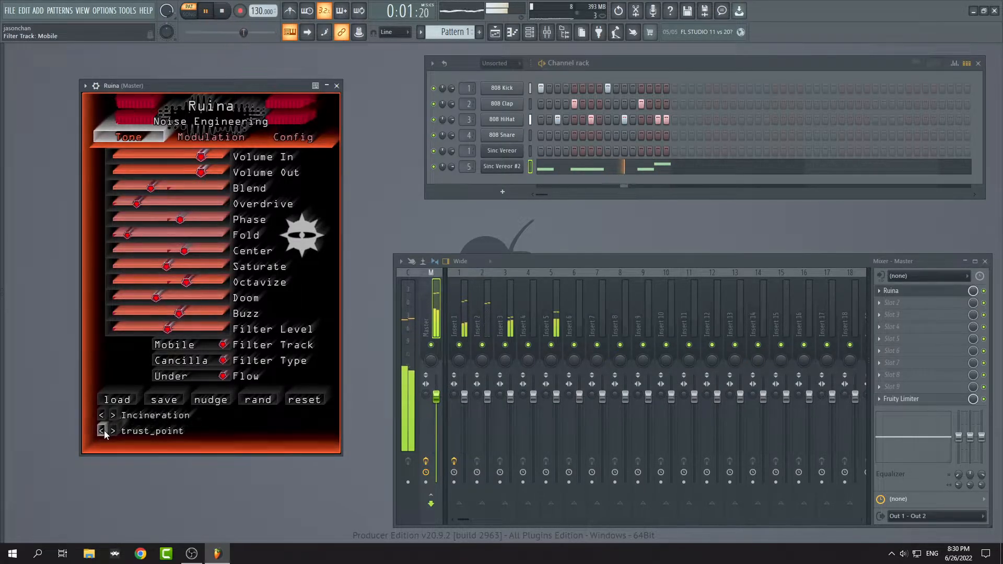
Change Ruina's preset bank from Incineration to Annihilation, audition its active_request preset, and stop playback.
click(102, 417)
click(101, 417)
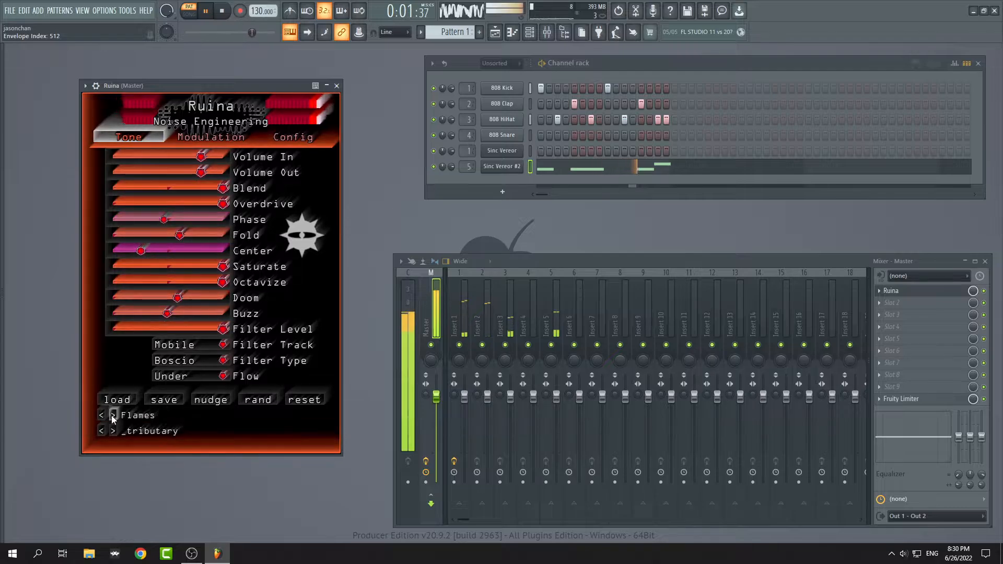
click(113, 416)
click(114, 432)
click(102, 417)
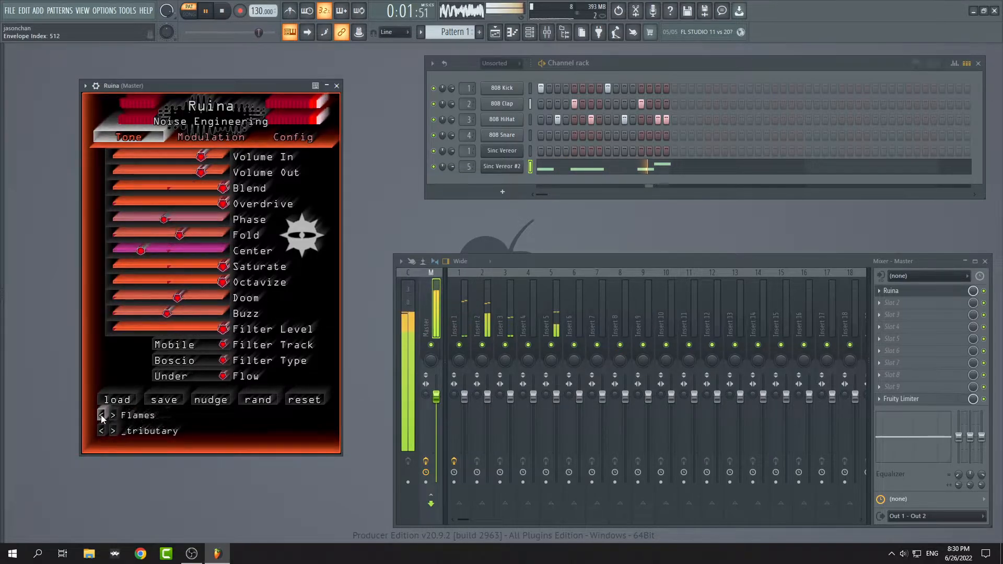
click(101, 417)
click(101, 417)
click(113, 432)
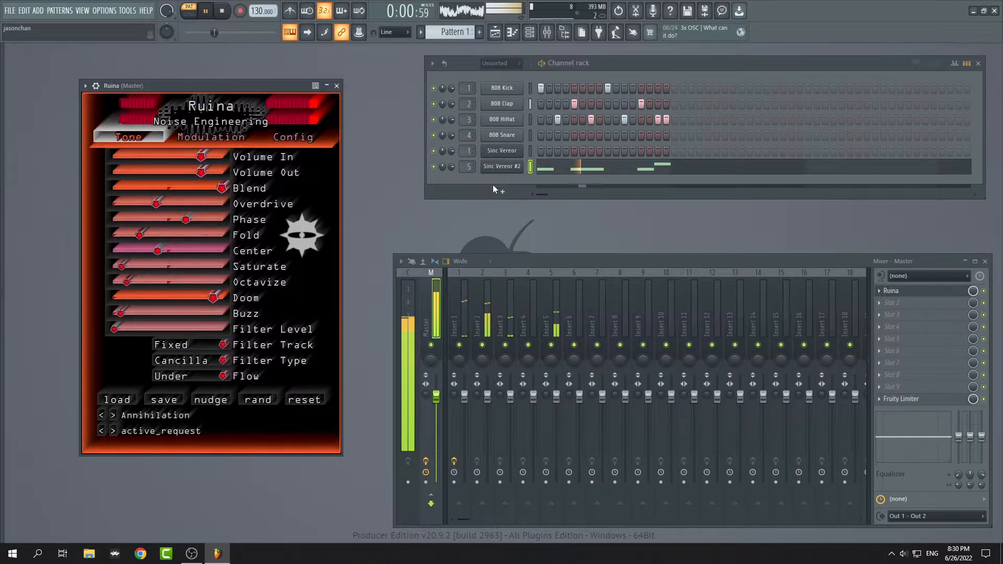
click(209, 15)
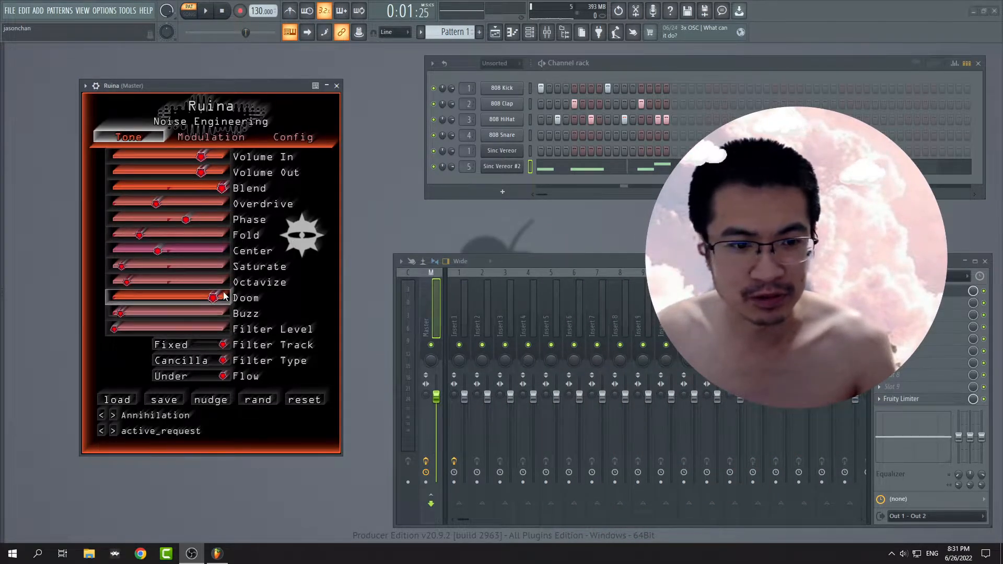
Restart the pattern and switch Ruina to the Annihilation preset addressmap.
click(206, 12)
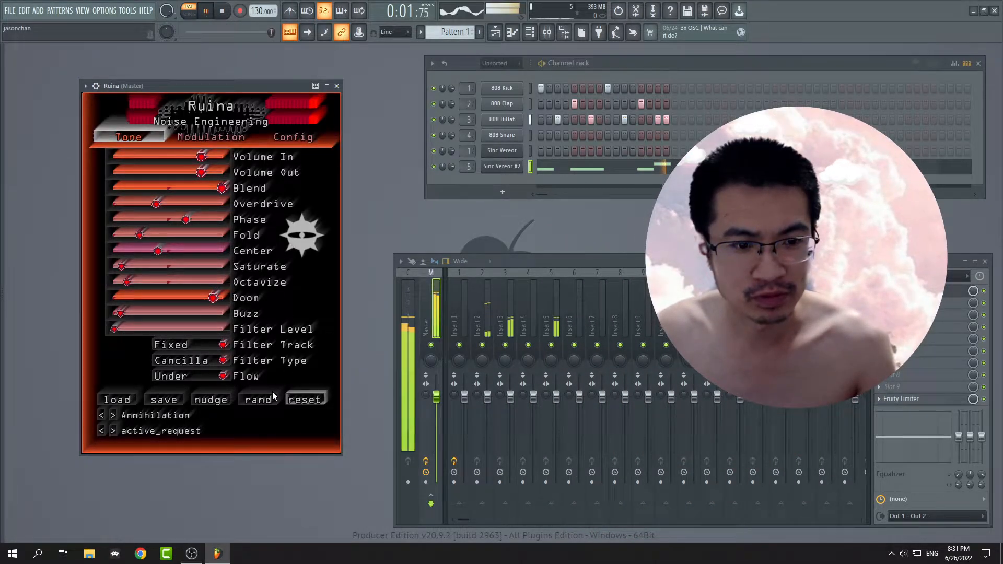
click(112, 431)
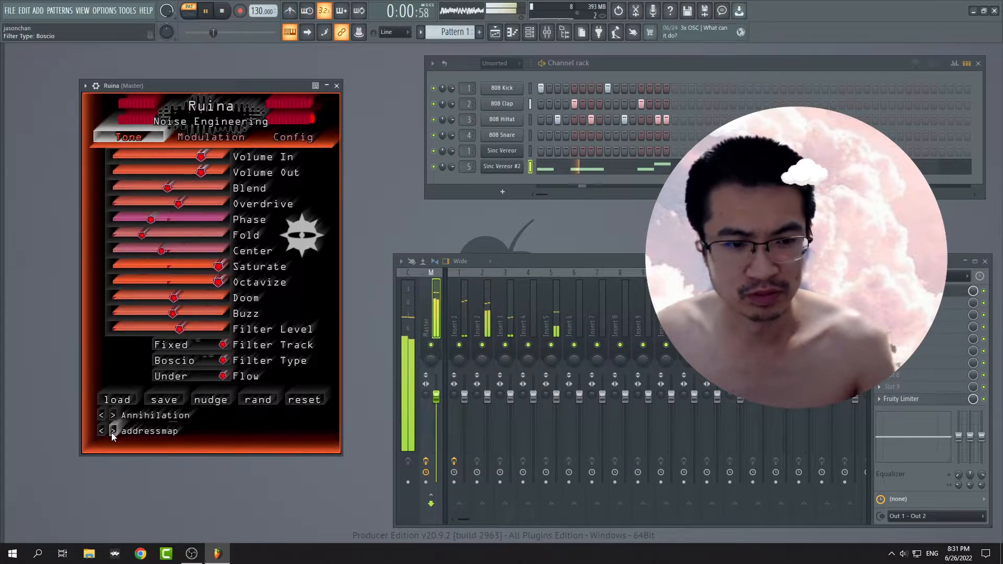
Audition Ruina's Annihilation presets over the playing pattern, stepping forward to betamex and back to all_volunteer.
click(112, 431)
click(112, 431)
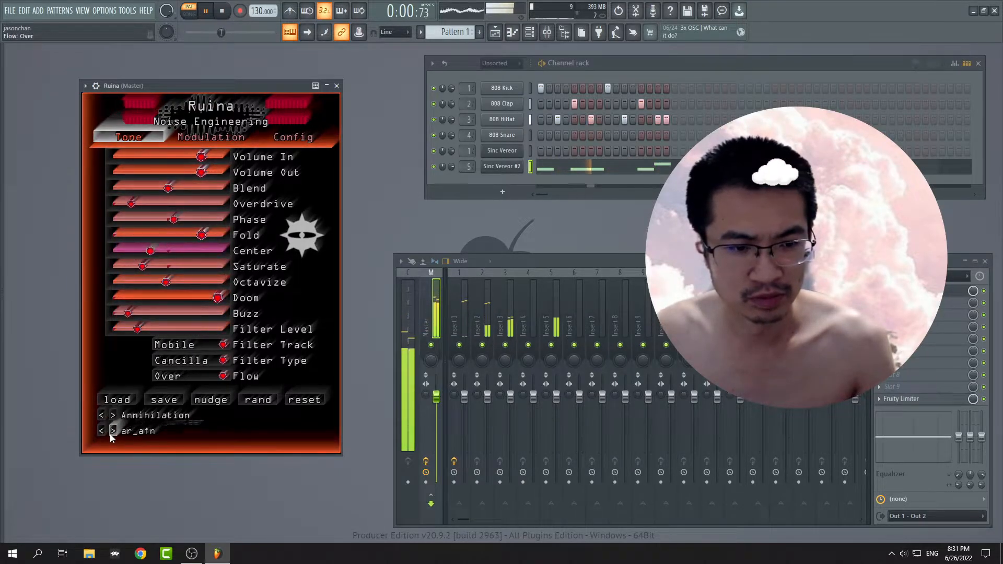
click(113, 431)
click(113, 432)
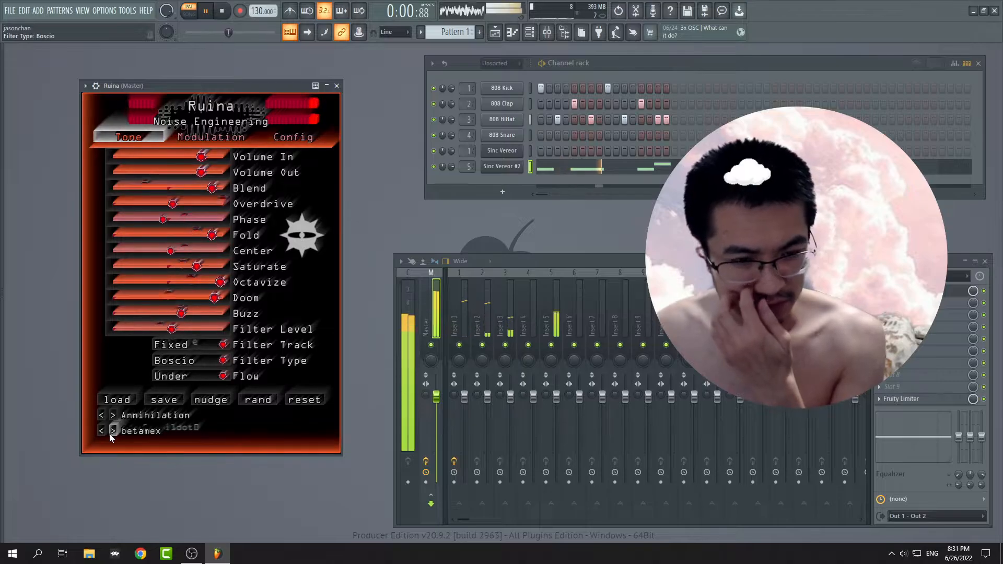
click(113, 431)
click(101, 432)
click(102, 431)
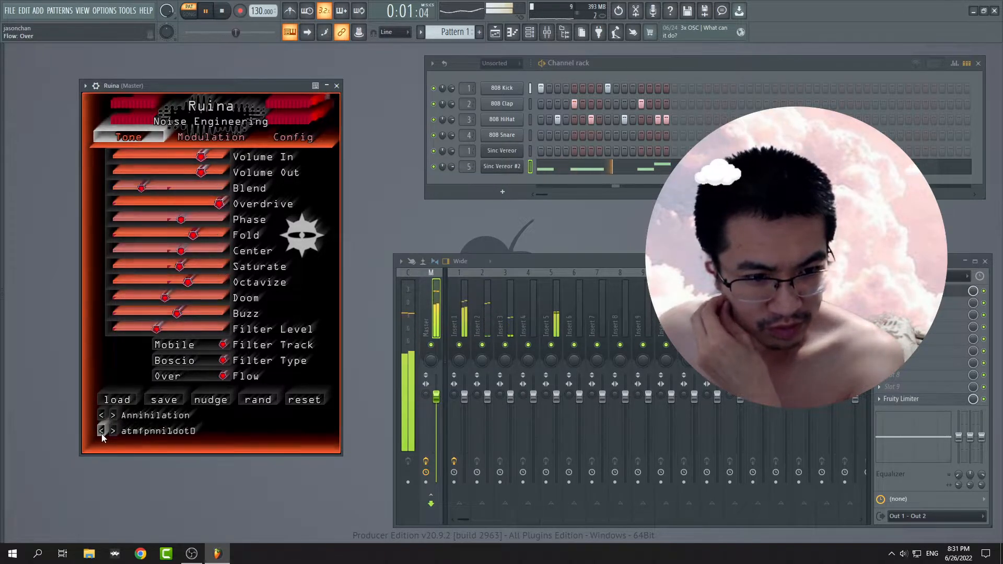
click(101, 431)
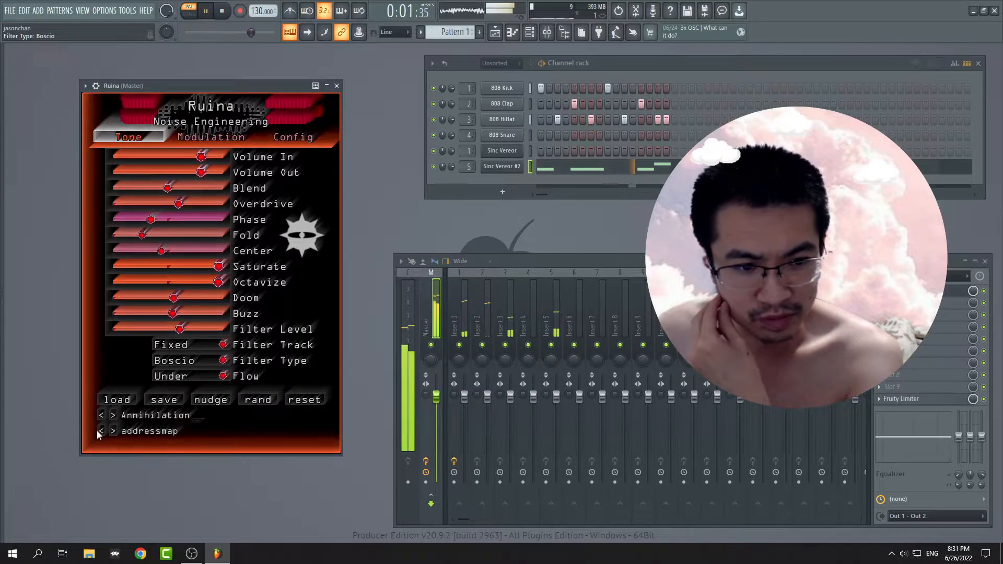
Load the preset file _acct_term_cause.nerv from the Annihilation folder into Ruina.
click(121, 402)
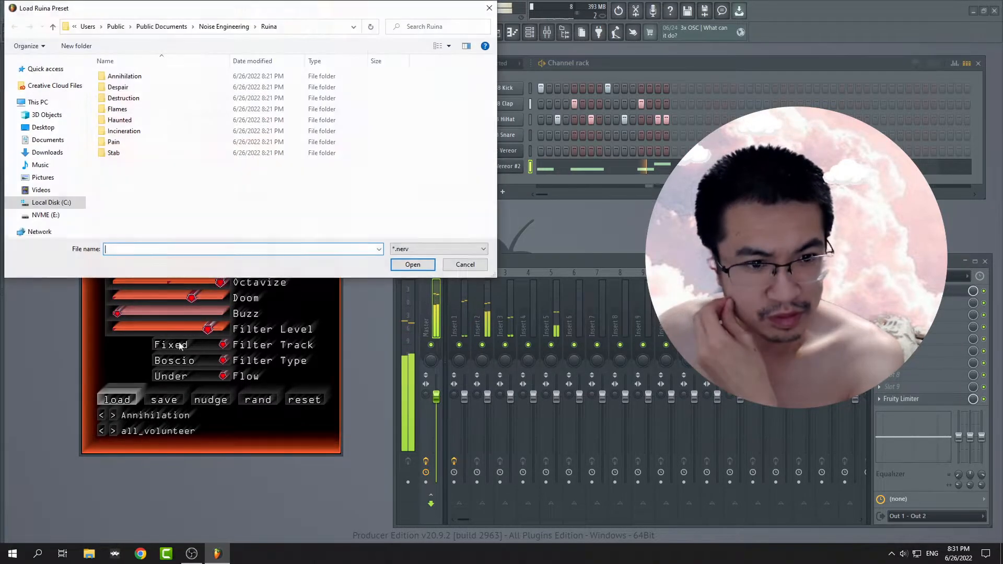
double_click(140, 77)
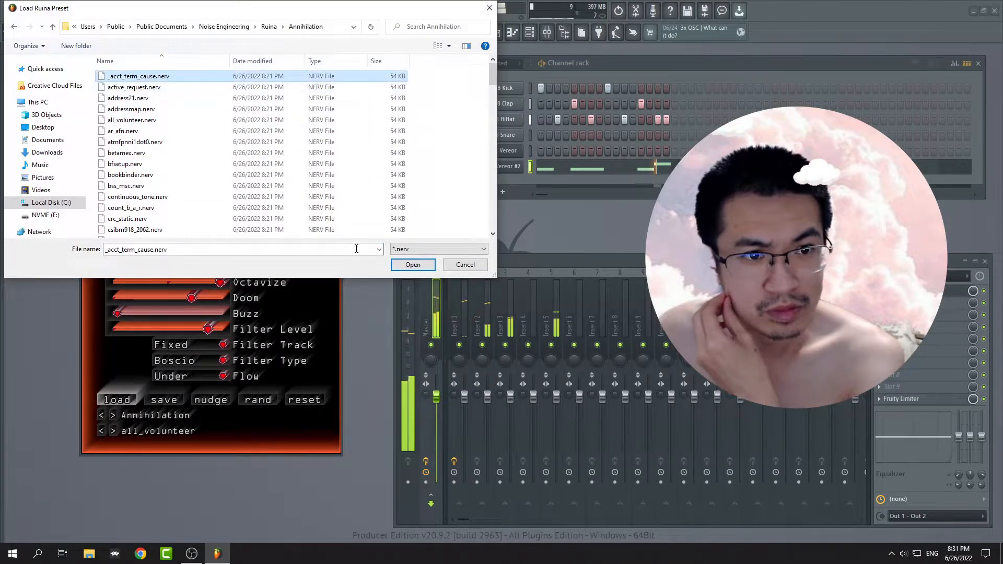
double_click(143, 78)
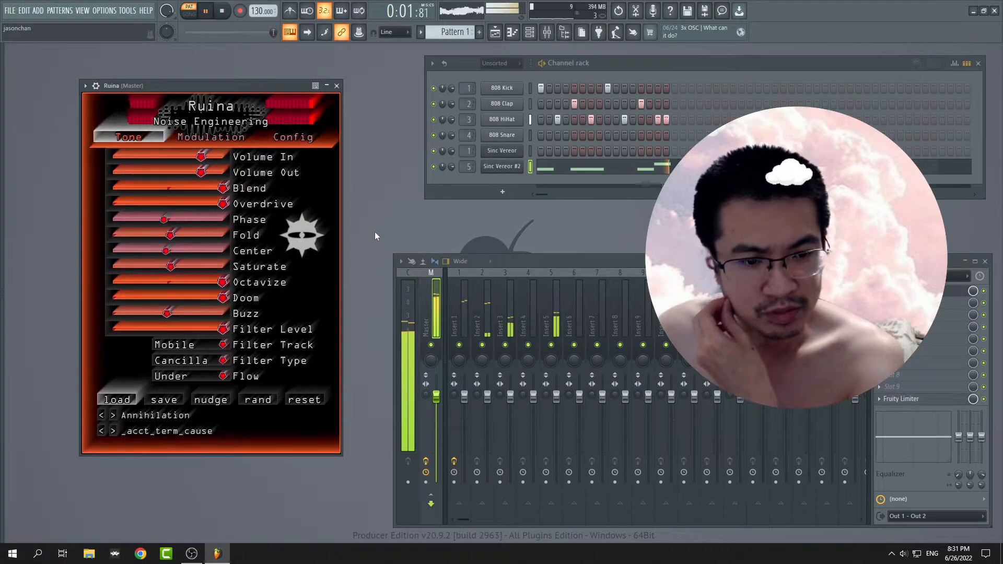
Switch Ruina to the active_request preset in the Annihilation bank and close the plugin window.
click(113, 416)
click(114, 415)
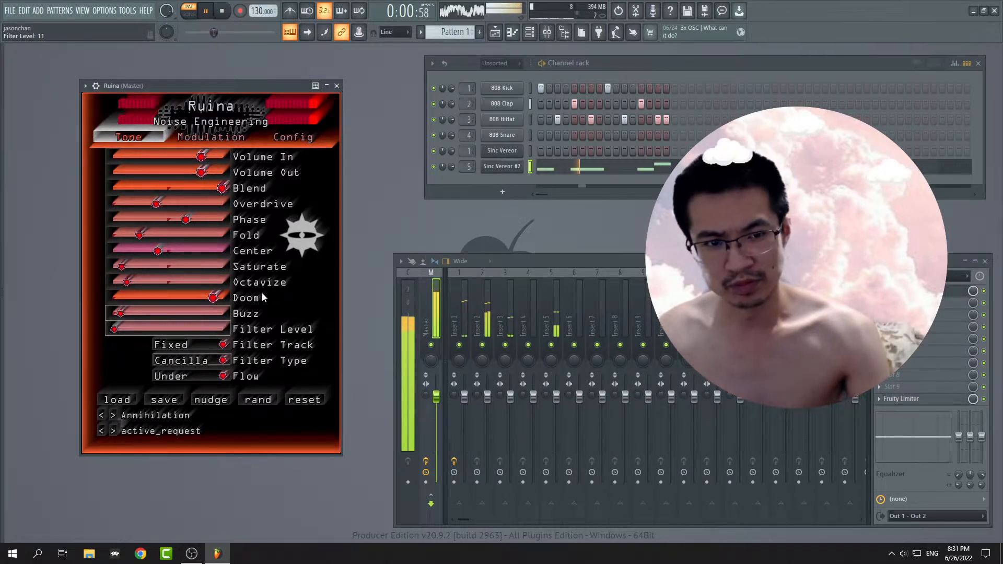
click(337, 86)
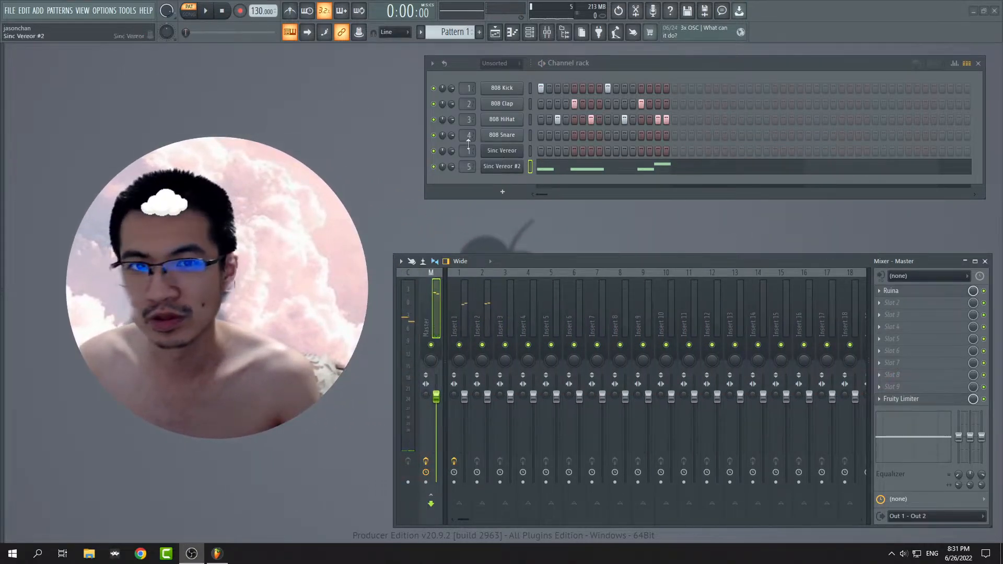
Play the pattern, move the mixer window slightly down, and restart playback.
click(207, 11)
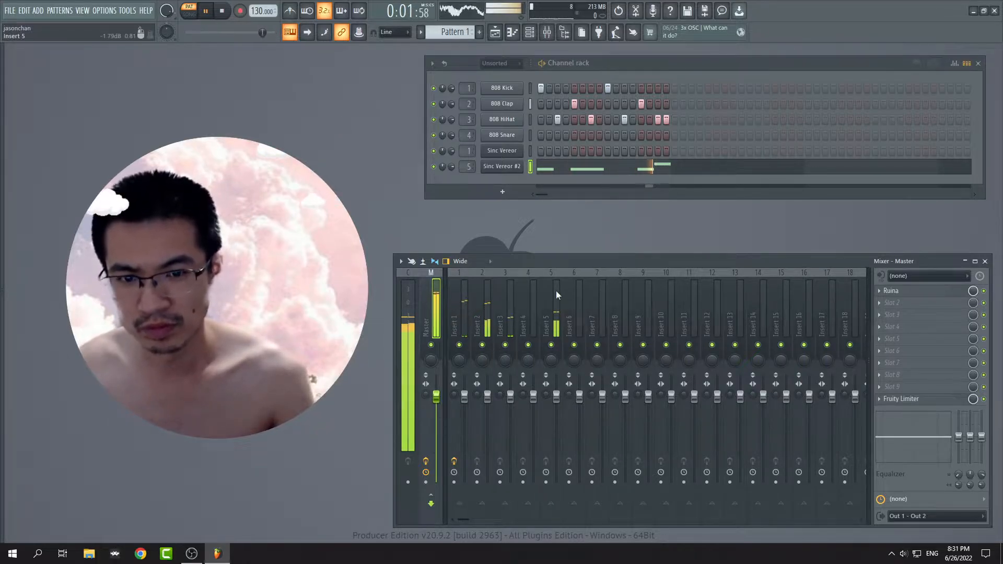
drag(583, 264, 594, 270)
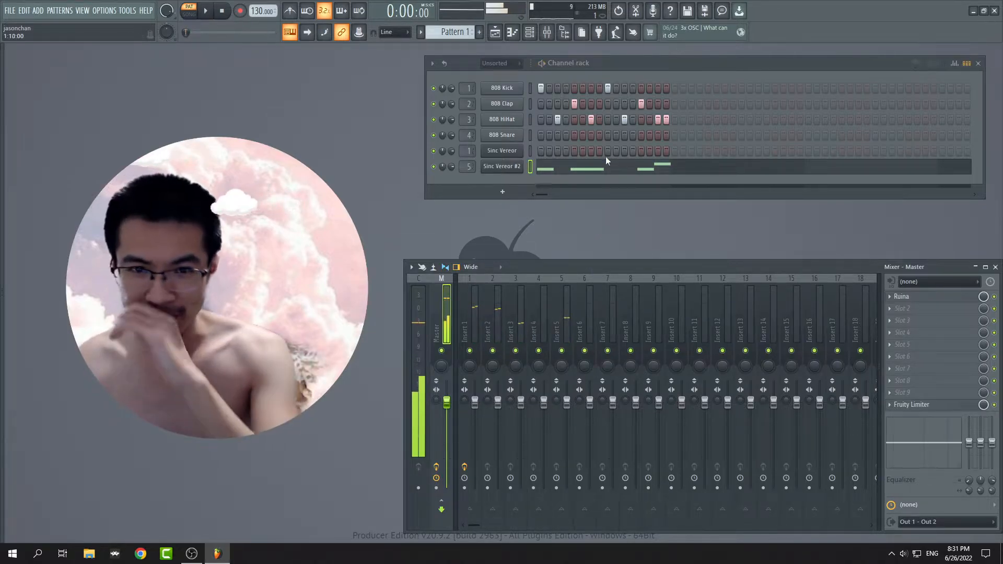
key(space)
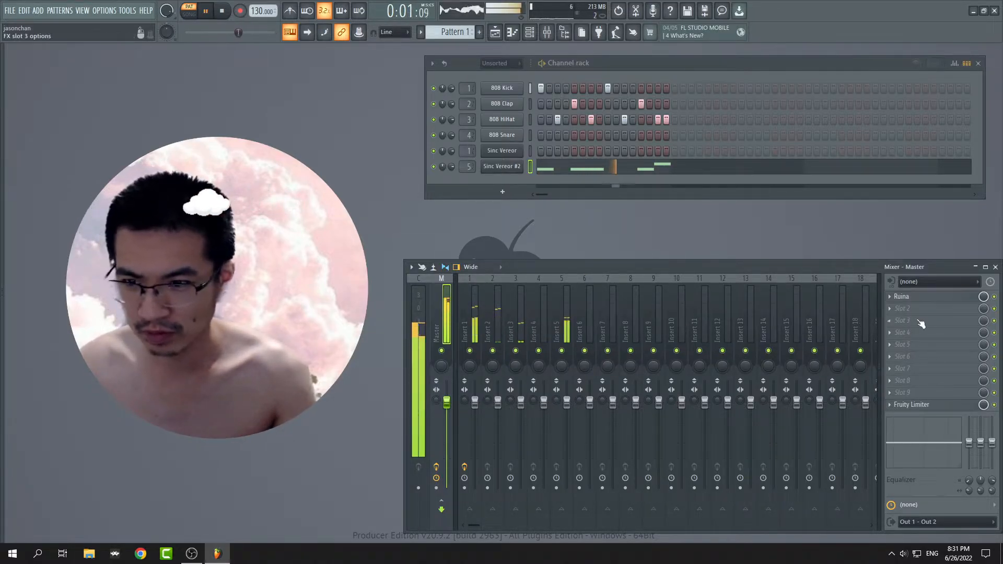
Open the master's Ruina window and the Sinc Vereor #2 window during playback, and close both.
click(923, 298)
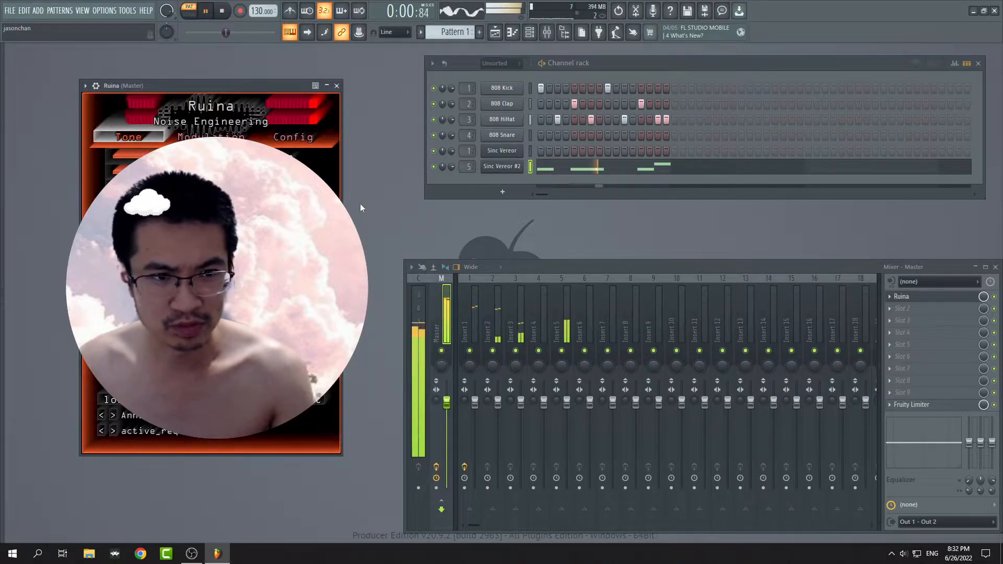
click(436, 167)
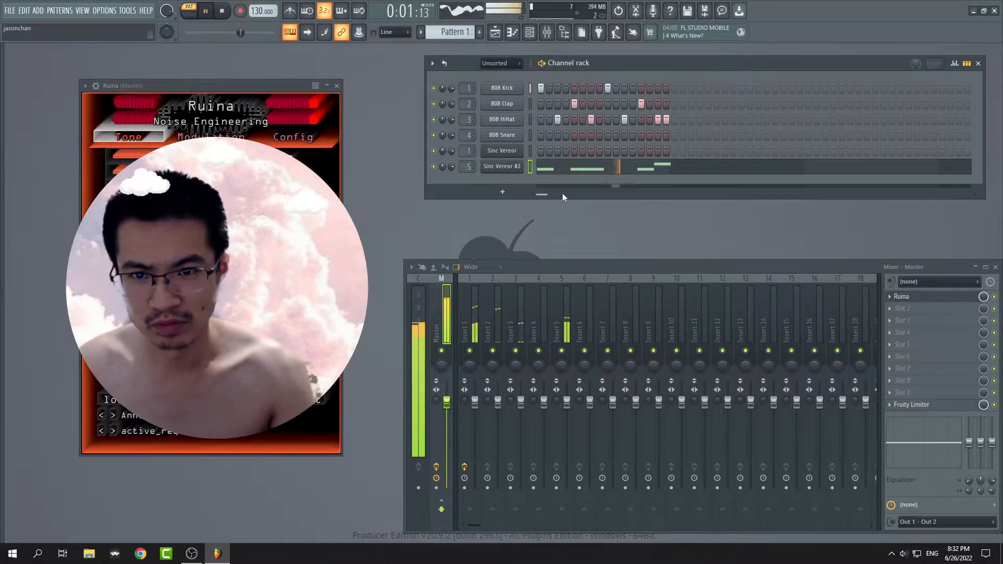
click(501, 166)
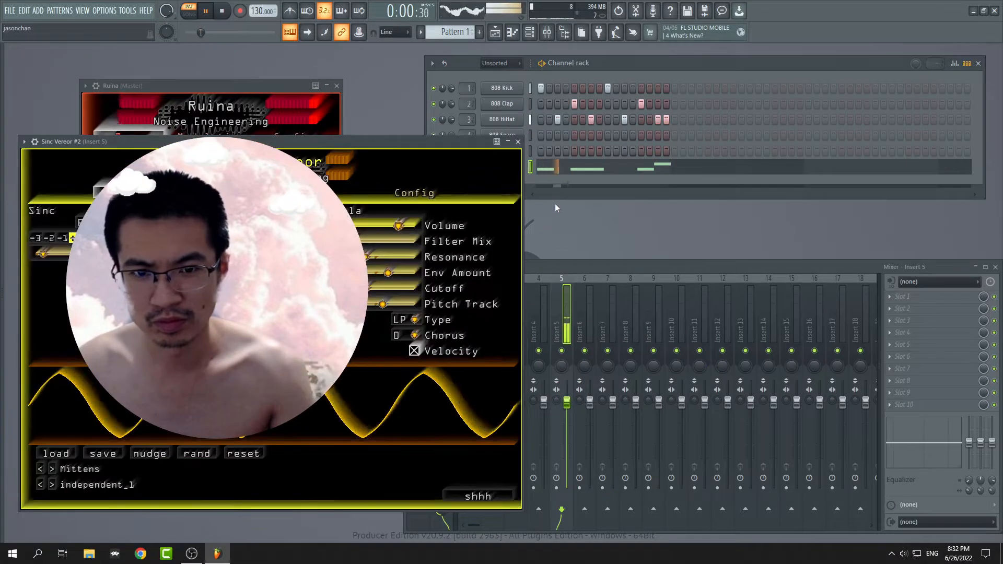
click(518, 142)
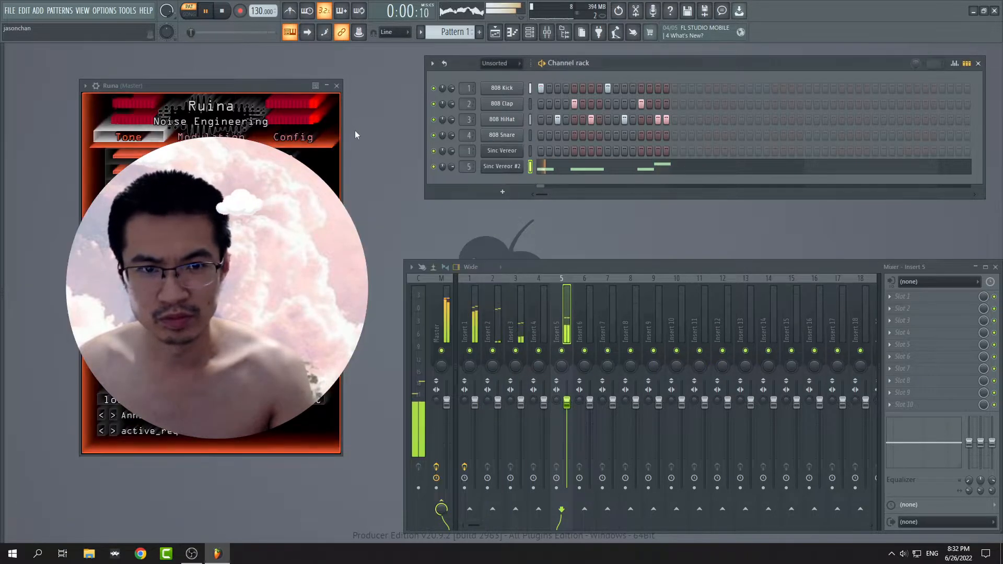
click(337, 85)
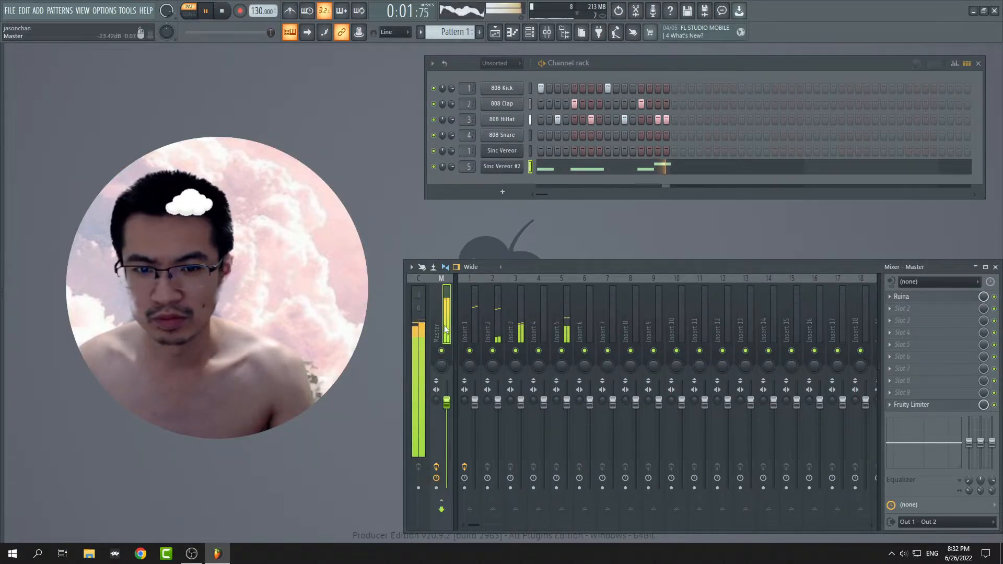
Reopen Ruina from the master track and pause the pattern.
click(902, 296)
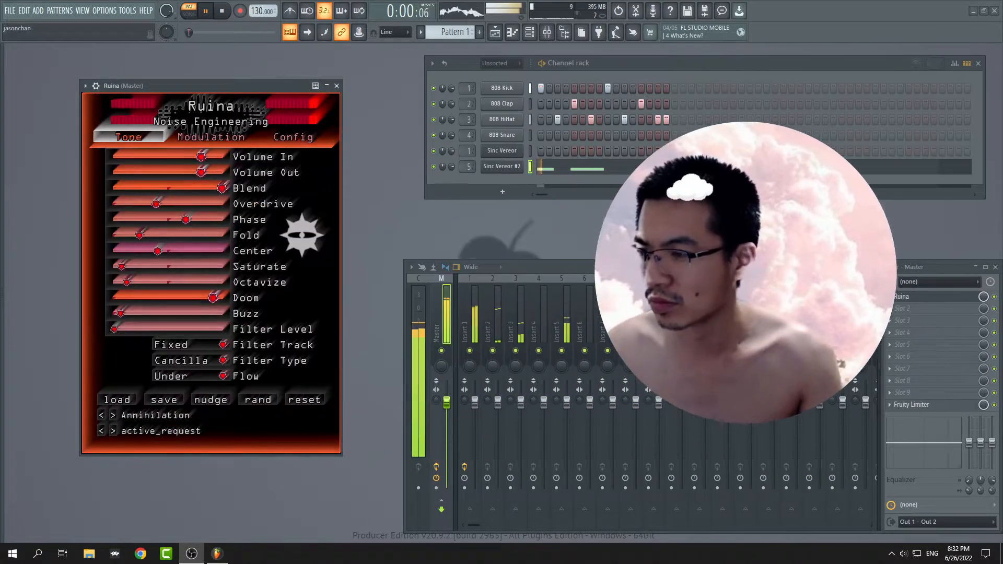
click(209, 12)
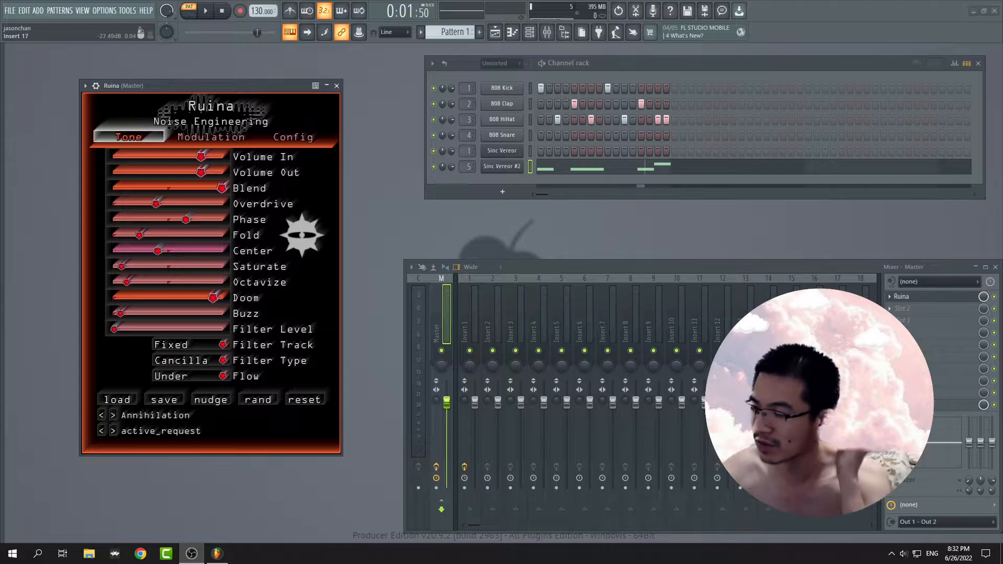
Add a Serum channel to the pattern, move its window aside, and close it.
click(69, 13)
mouse_move(36, 11)
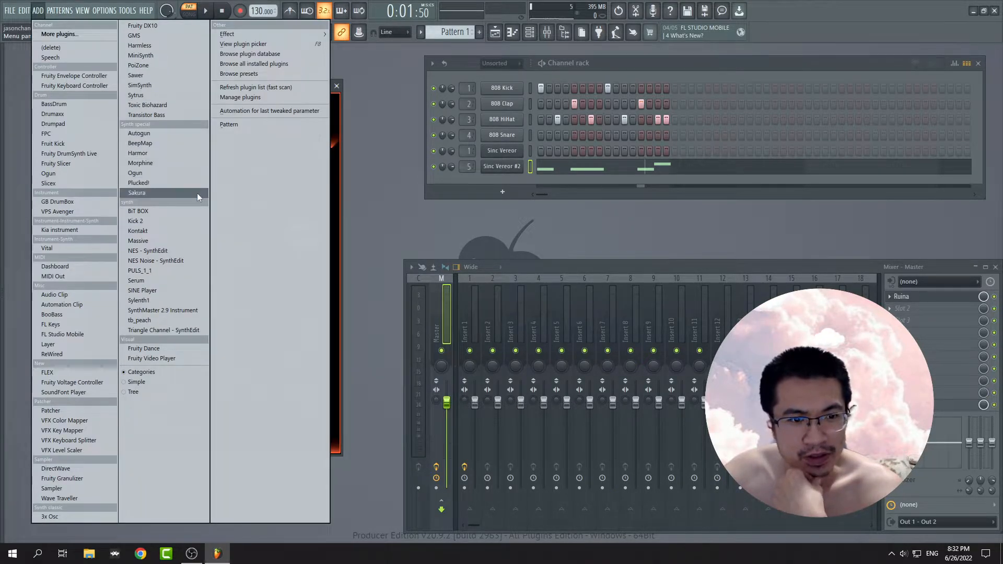
click(187, 282)
drag(385, 194, 591, 94)
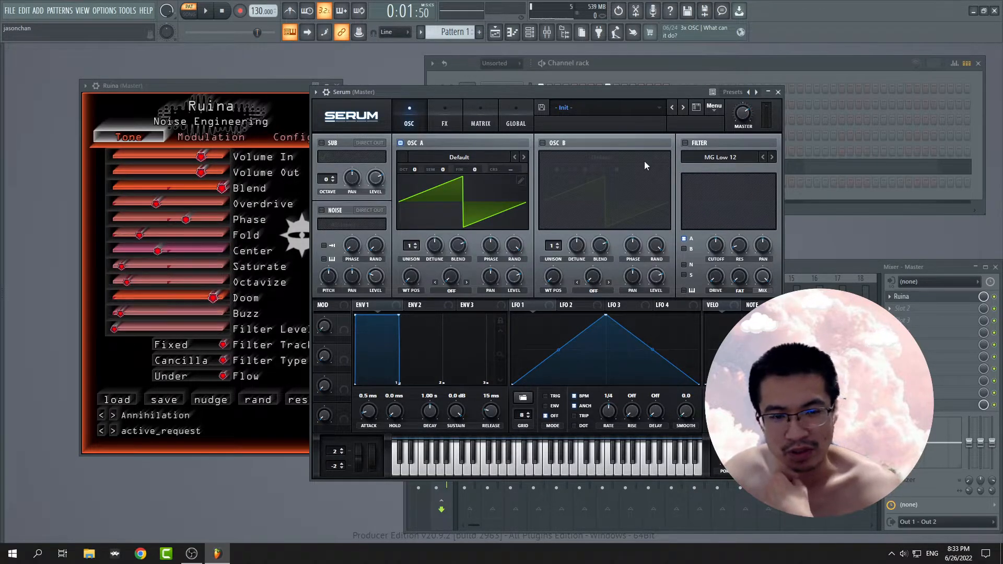
click(778, 93)
click(787, 95)
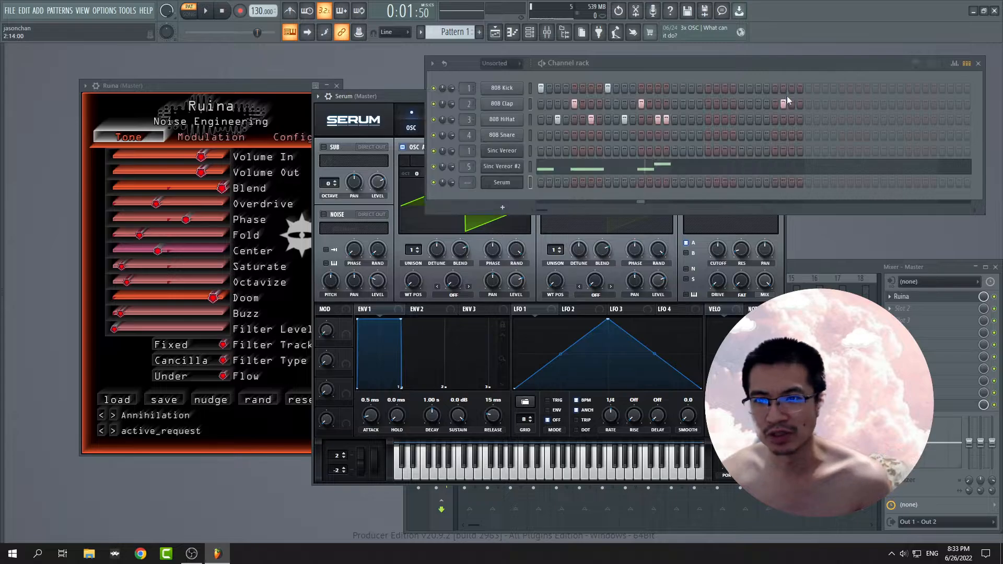
click(778, 246)
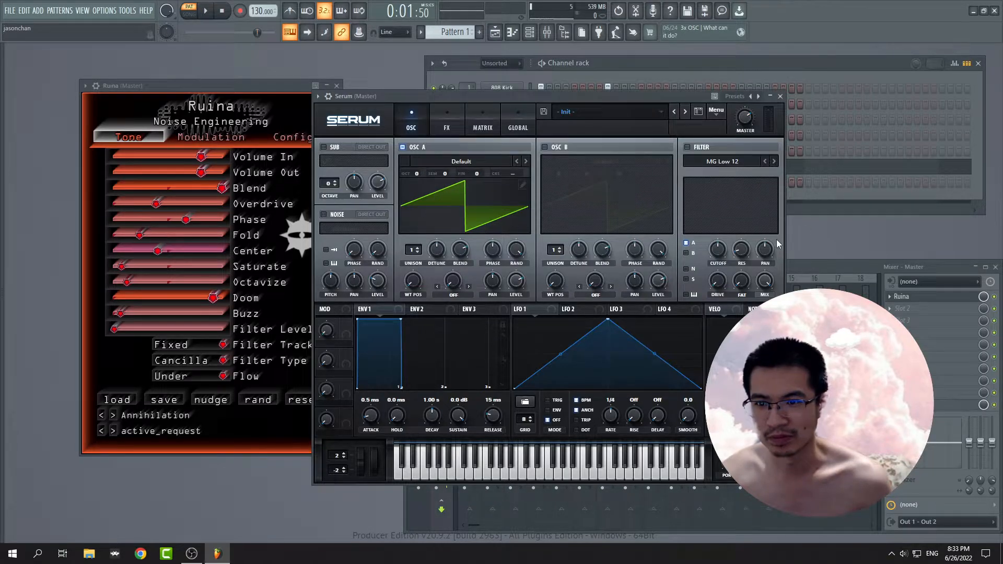
click(781, 97)
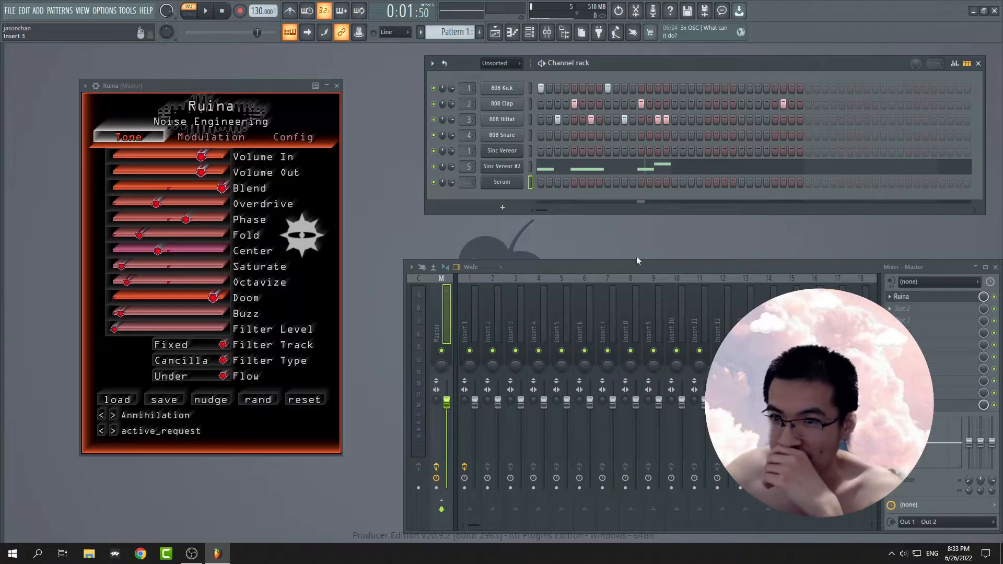
Remove the stray 808 Clap hit on step 30 and resume playing the pattern.
click(784, 105)
key(space)
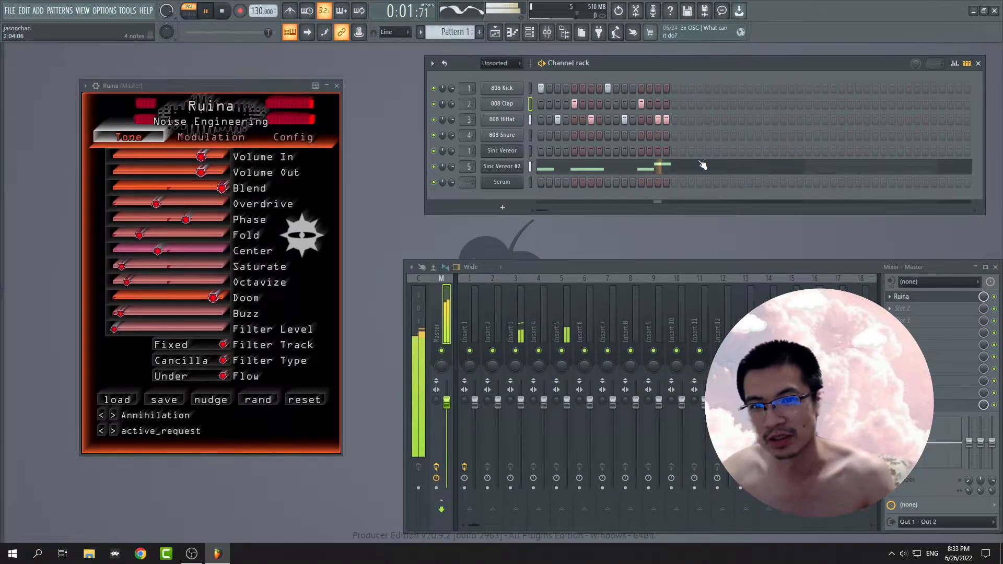
Try extra 808 Clap hits in the second bar on steps 21 to 25 during playback, and clear them.
click(741, 104)
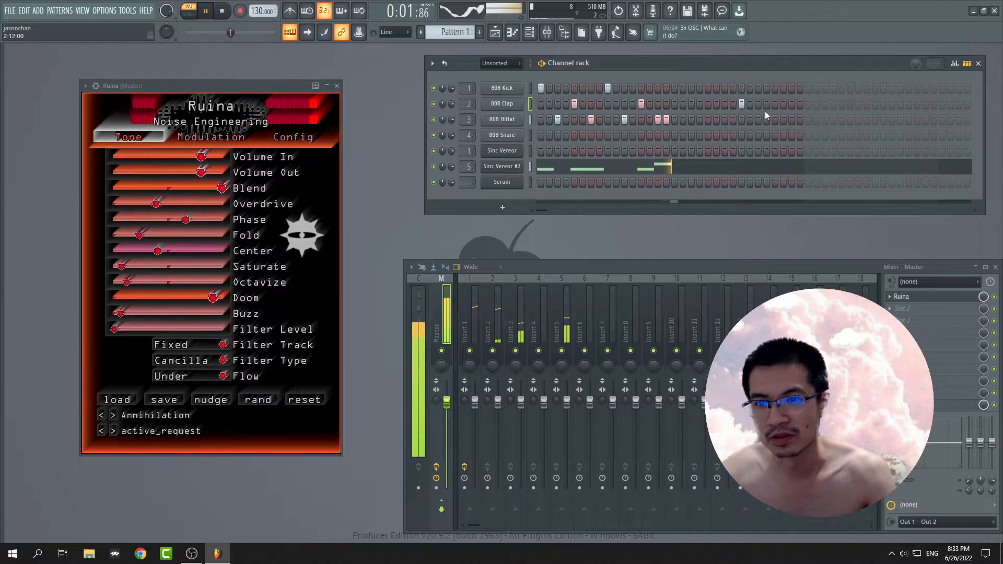
click(742, 104)
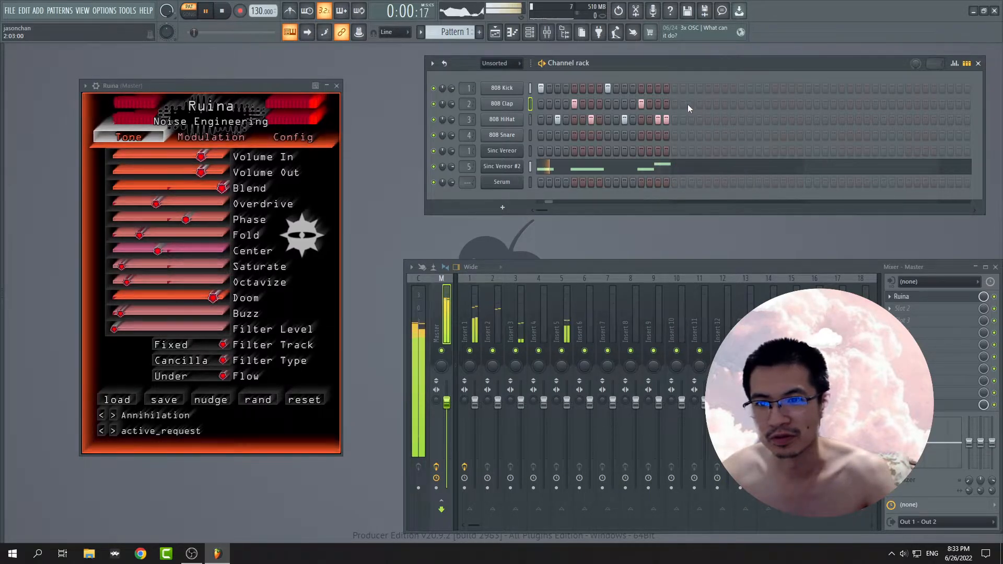
click(709, 104)
drag(717, 104, 751, 111)
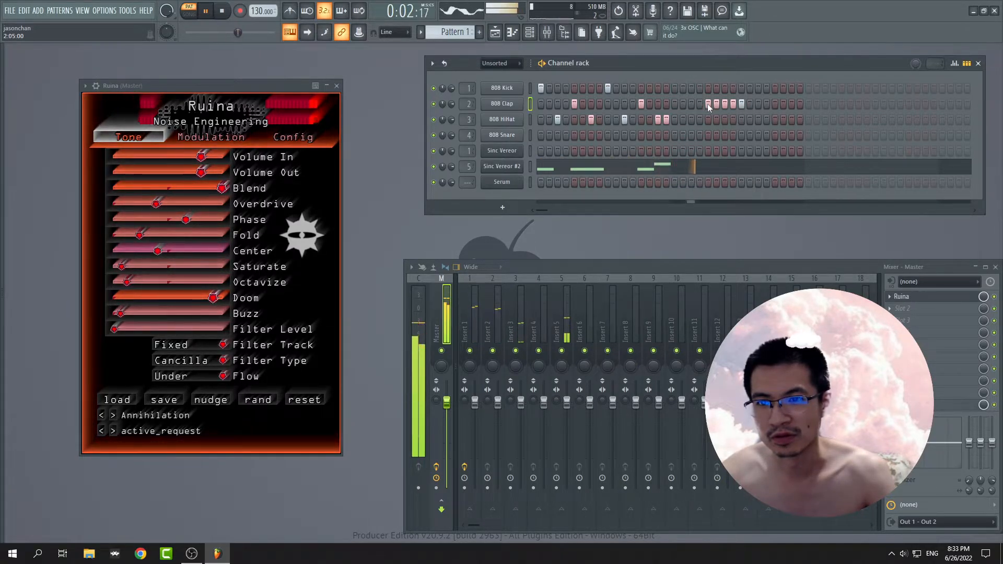
right_click(709, 104)
right_click(717, 104)
right_click(725, 105)
right_click(733, 106)
right_click(742, 107)
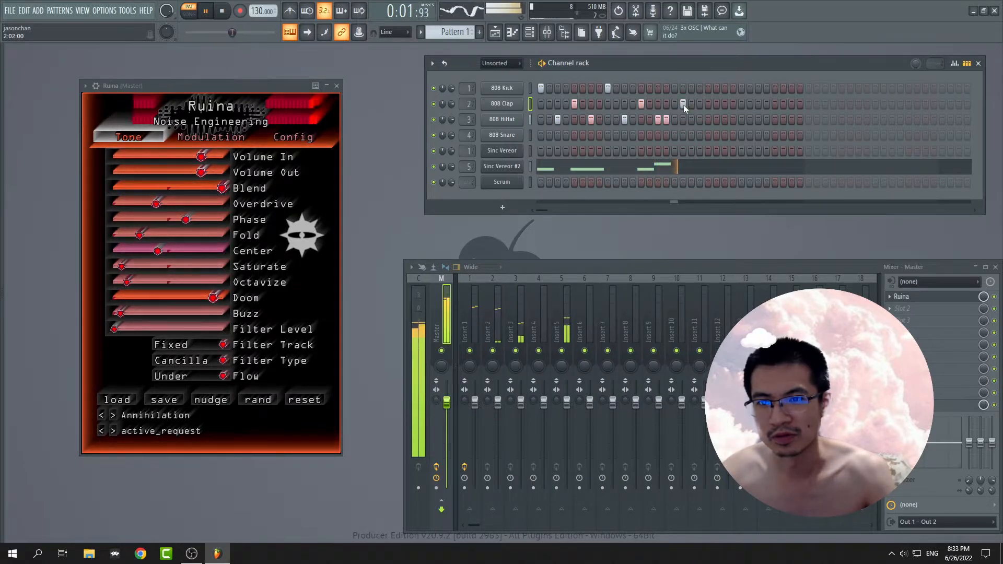
Try single second-bar hits with 808 HiHat on step 19 and 808 Clap on steps 24 and 21, removing each.
click(691, 119)
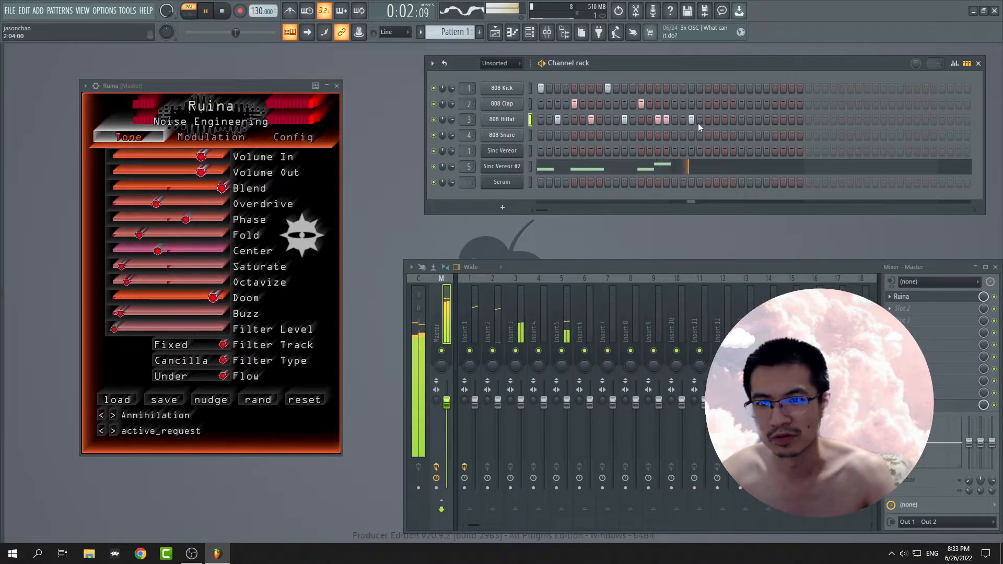
right_click(691, 119)
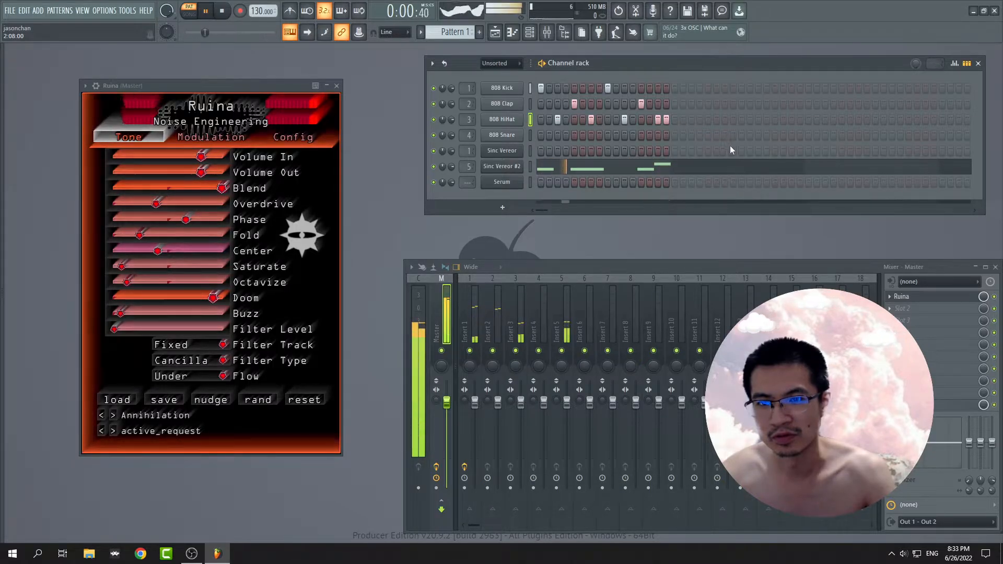
click(733, 104)
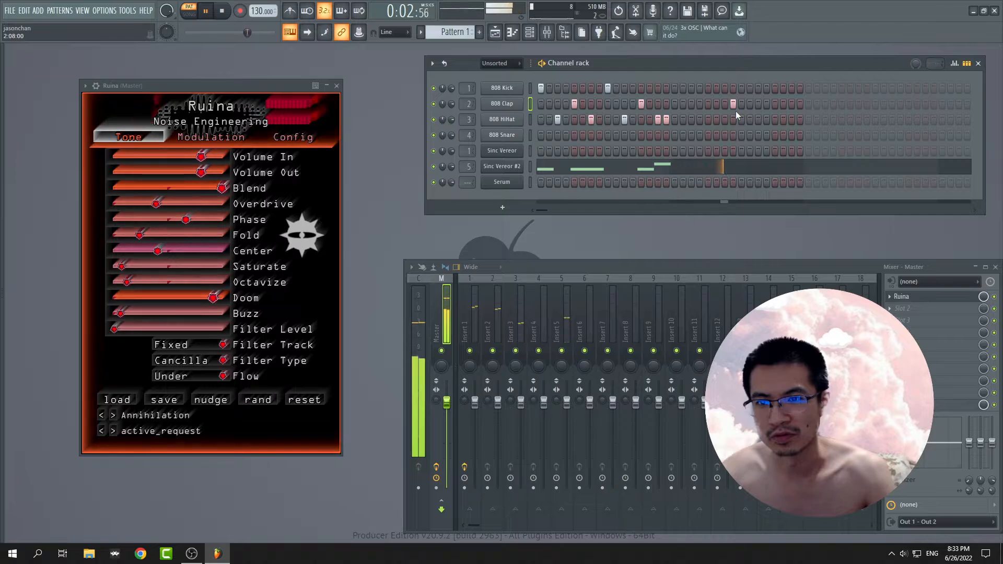
right_click(733, 104)
click(709, 104)
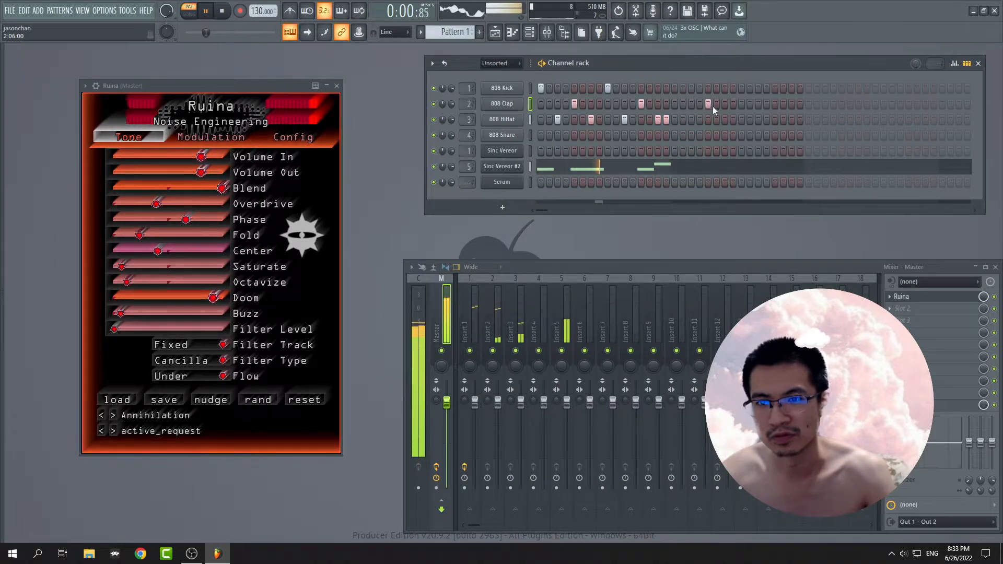
right_click(708, 104)
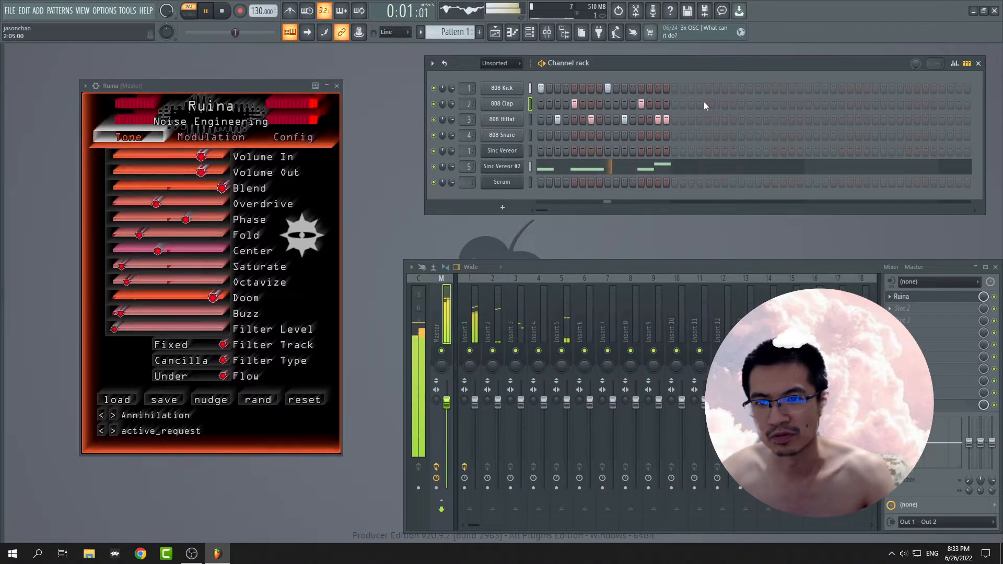
Try extra 808 Kick hits in the second bar on steps 17, 21, 23, 24 and 25, and clear them.
click(674, 88)
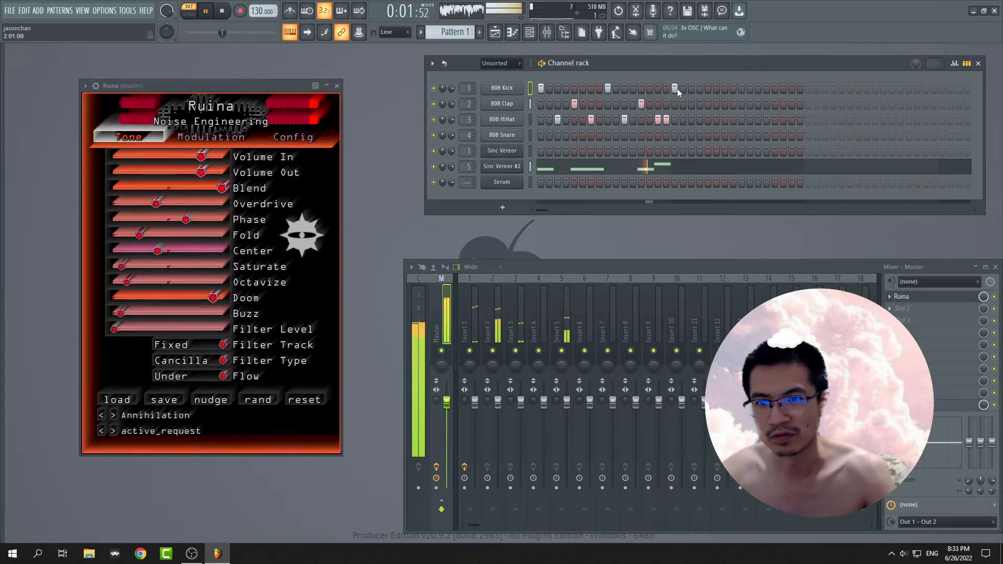
click(708, 88)
drag(725, 89, 739, 91)
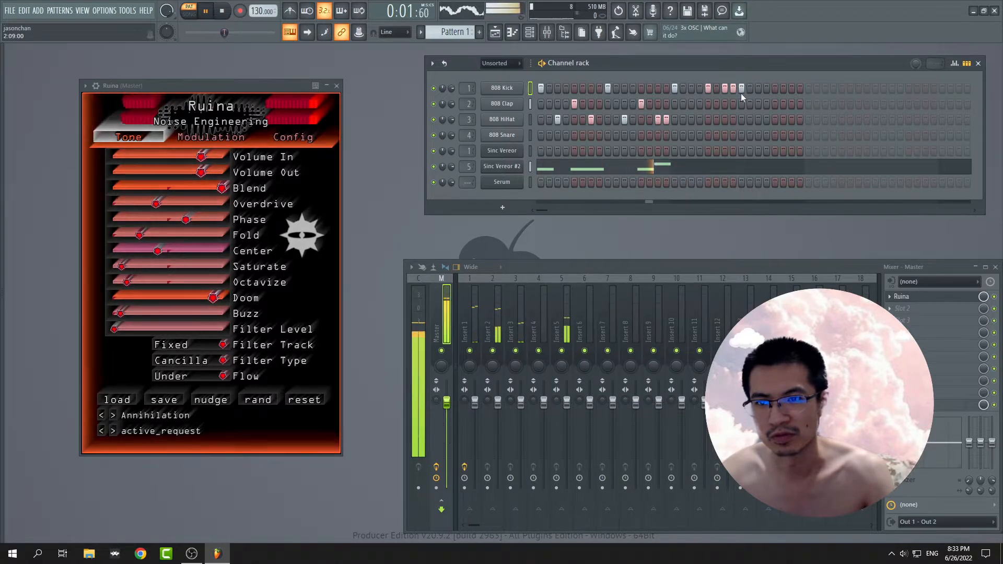
right_click(742, 88)
right_click(733, 88)
right_click(725, 88)
right_click(708, 88)
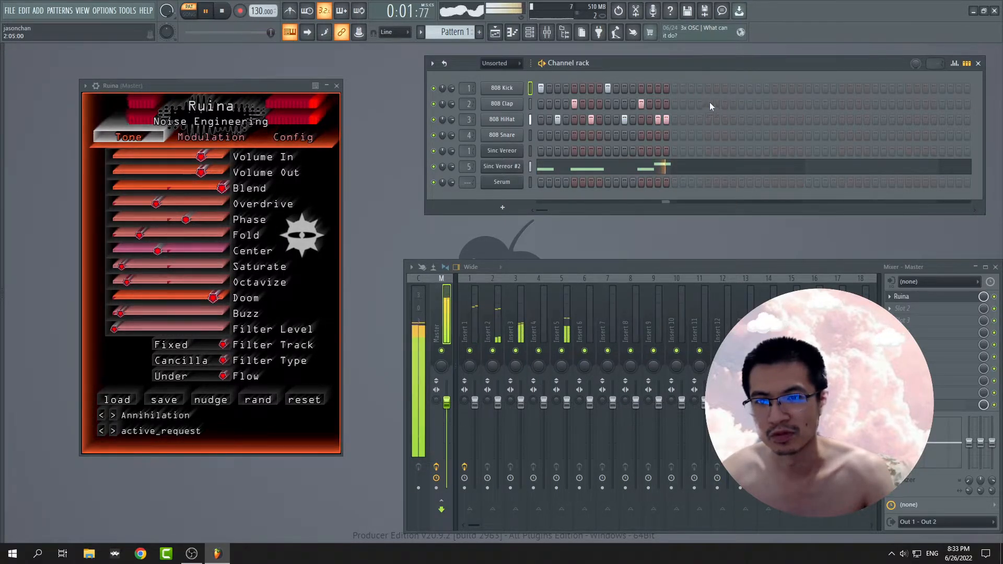
Try a continuous run of 808 Kick hits on steps 17 to 23 during playback, and clear it.
click(683, 88)
drag(683, 88, 726, 91)
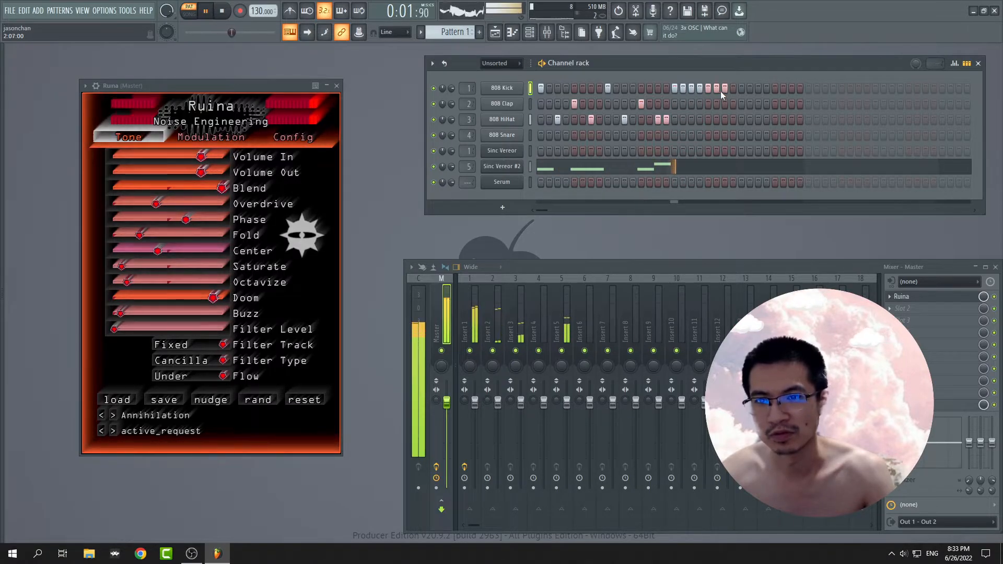
right_click(725, 88)
right_click(717, 88)
right_click(700, 88)
right_click(691, 88)
right_click(683, 89)
Remove the 808 Kick hit on step 9 and any left in the second bar, and stop playback.
right_click(608, 88)
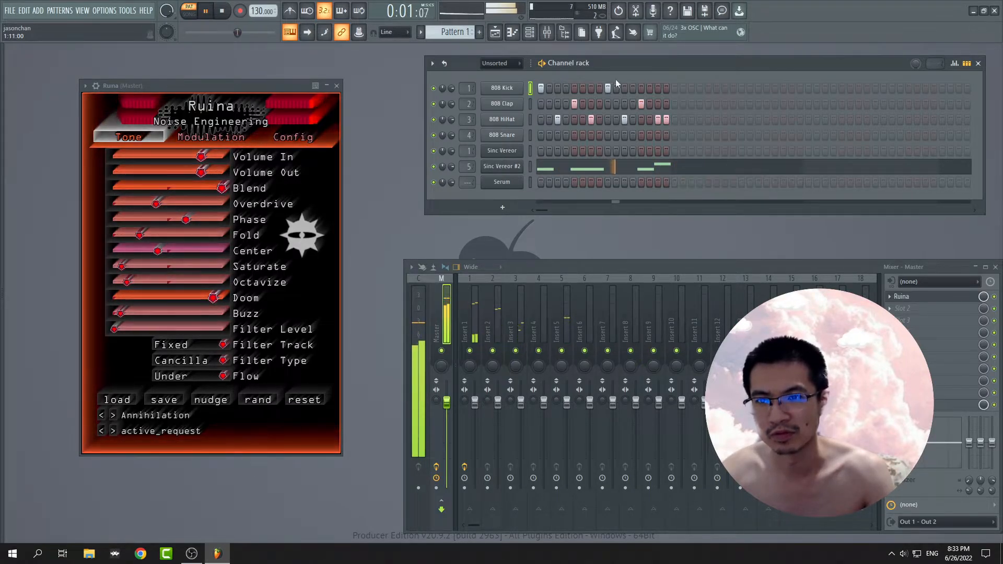
right_click(709, 88)
right_click(675, 88)
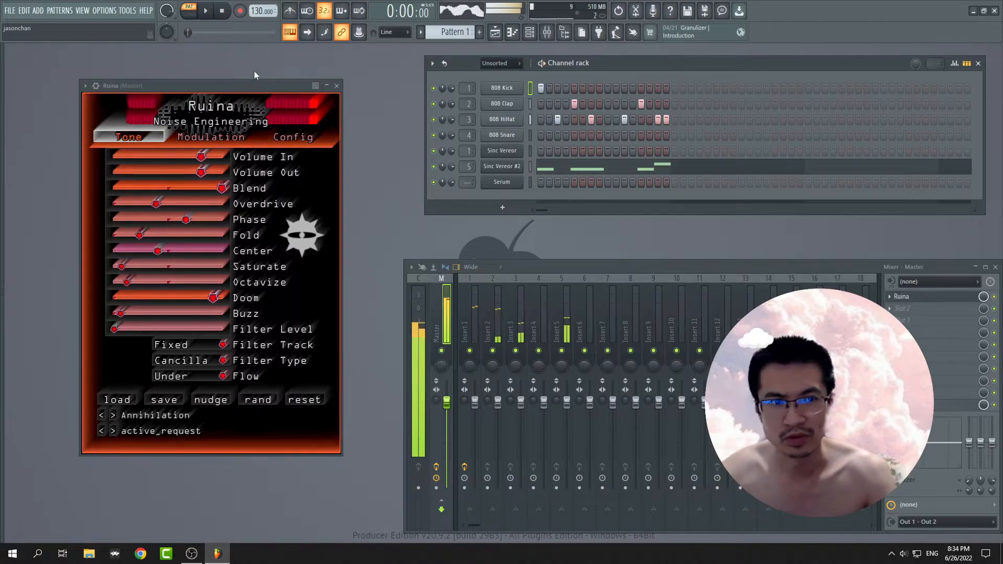
click(222, 11)
Move the Ruina window closer to the channel rack, and hide and reopen it from the master's effect slot.
drag(195, 86, 237, 72)
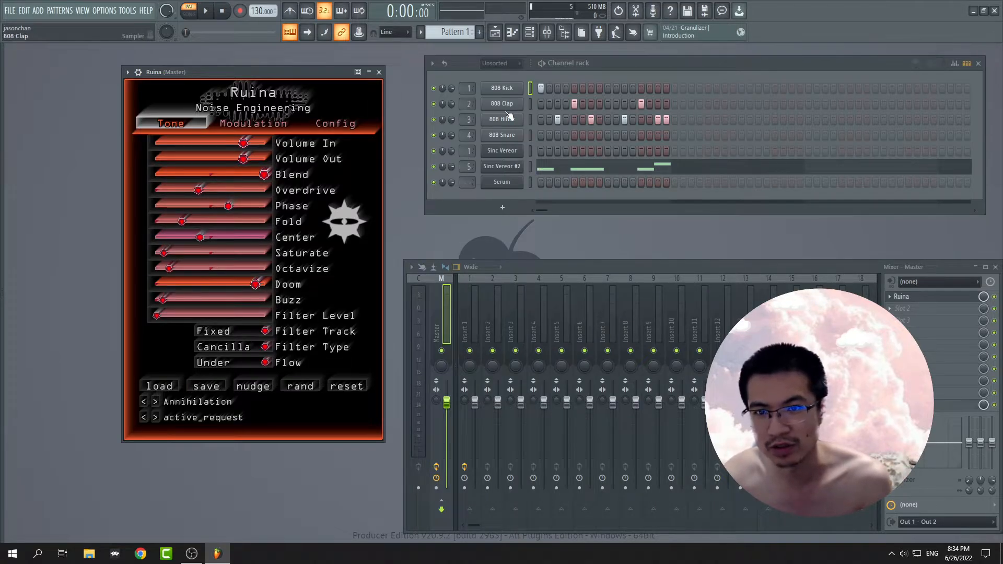
click(912, 297)
click(912, 297)
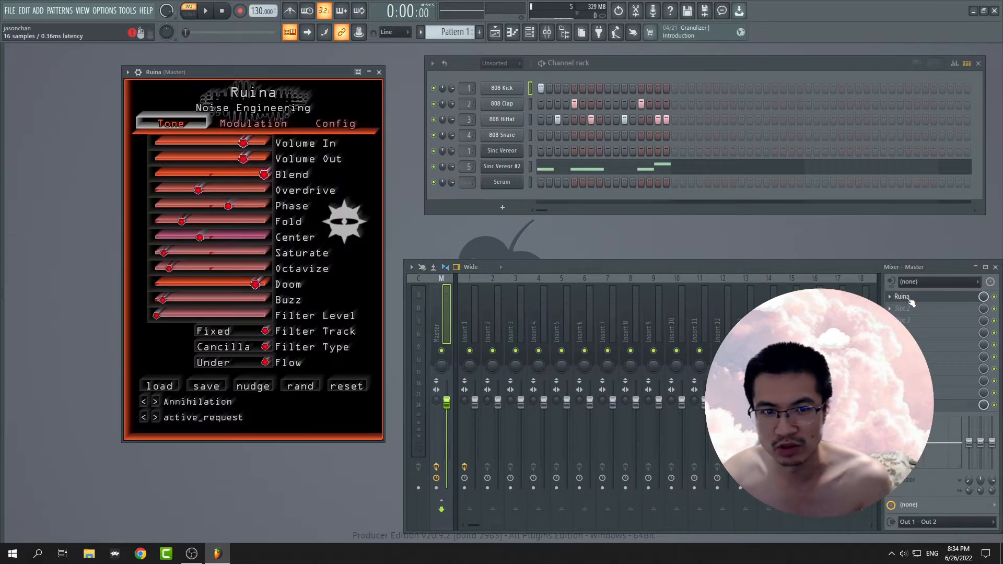
Look at the Sinc Vereor #2 instrument window and its piano roll, closing each.
click(503, 167)
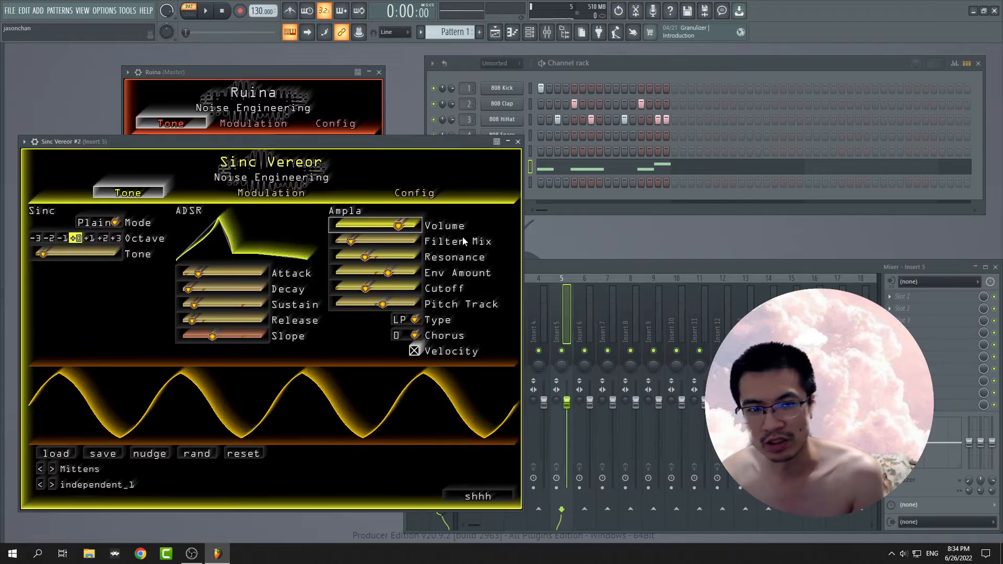
click(500, 167)
right_click(501, 168)
click(580, 167)
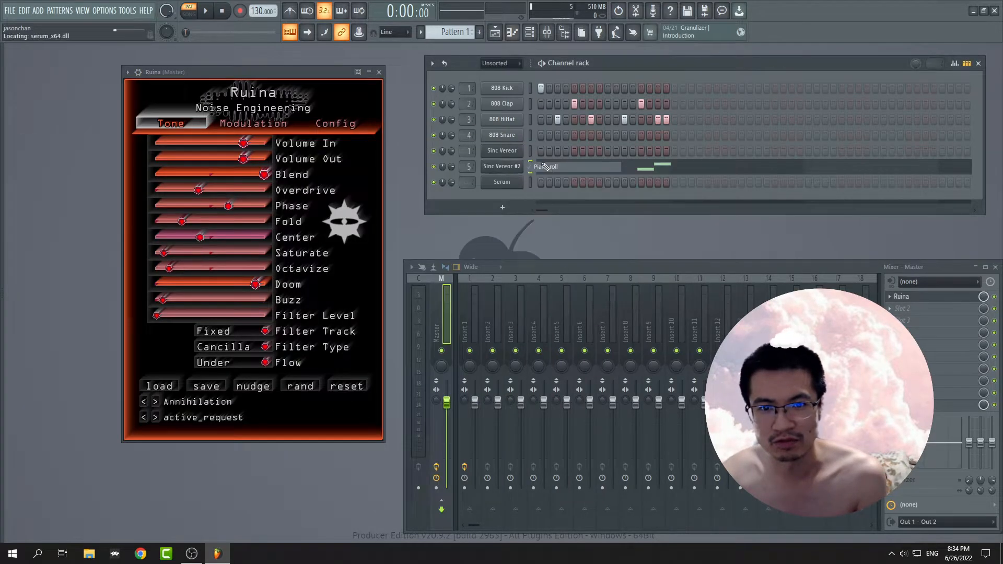
click(997, 49)
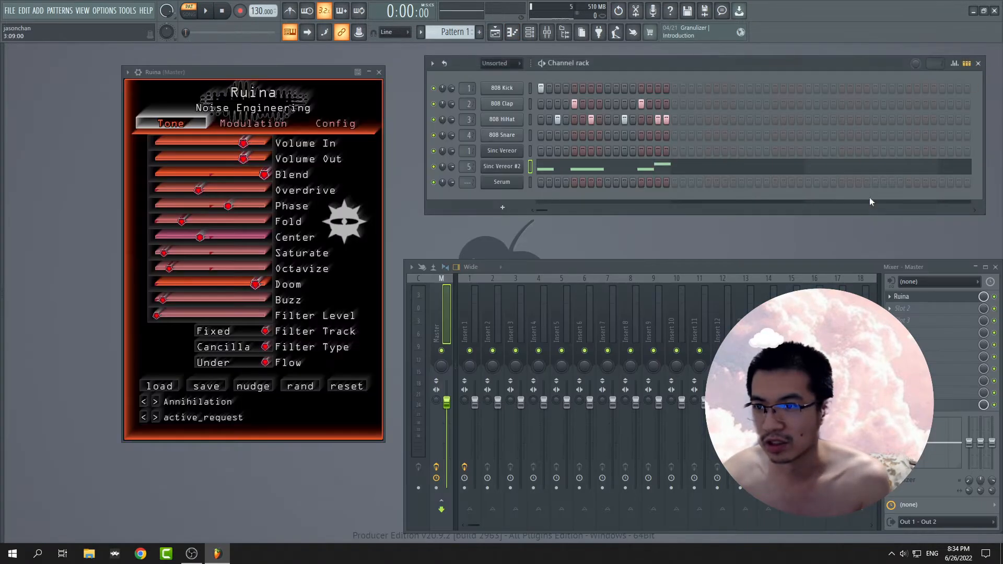
Solo the Sinc Vereor #2 channel and start playing the pattern.
right_click(441, 171)
click(404, 162)
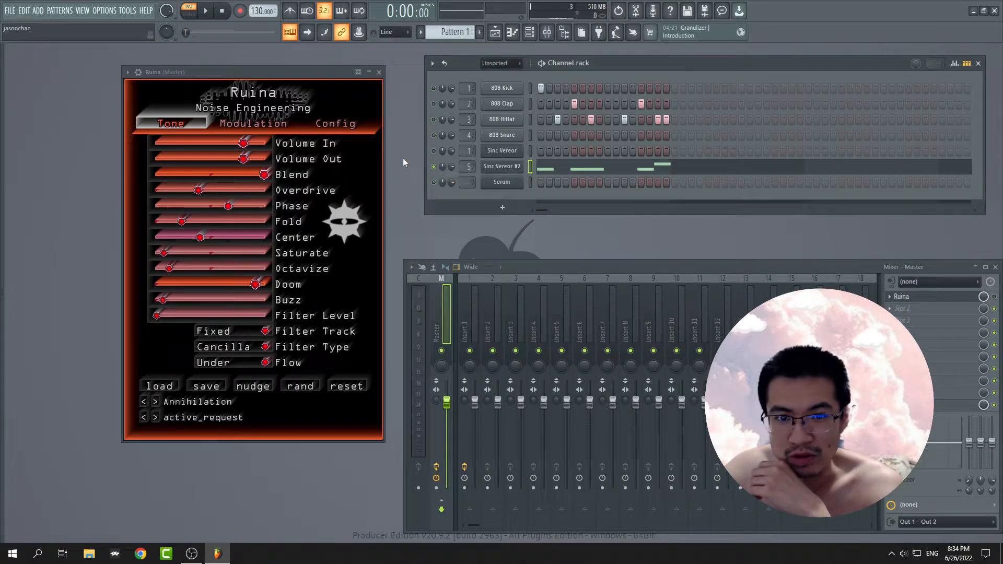
click(215, 13)
Audition neighbouring Mittens presets such as pmin_0 on Sinc Vereor #2, return to independent_1, and close the instrument with playback stopped.
click(507, 169)
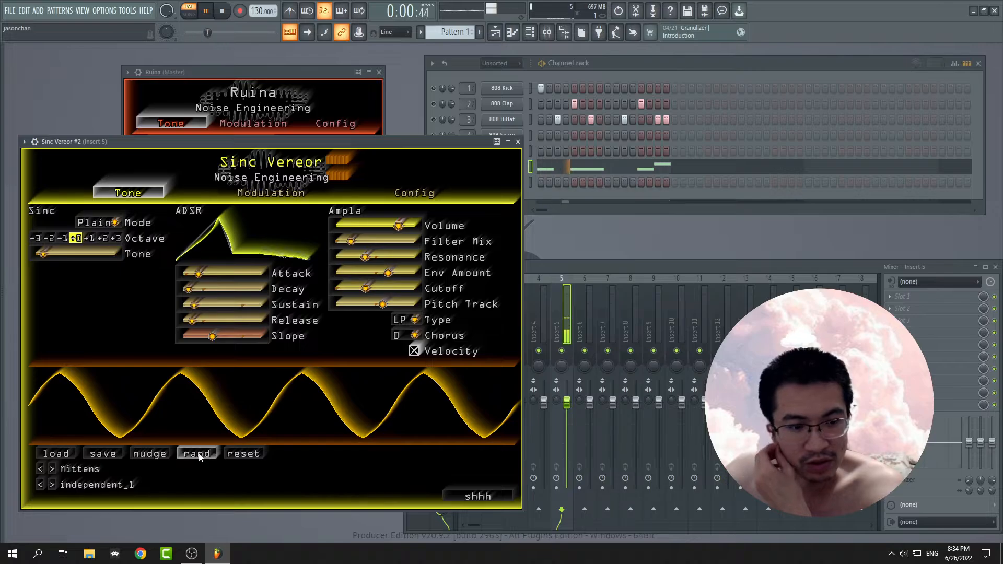
click(52, 485)
click(42, 486)
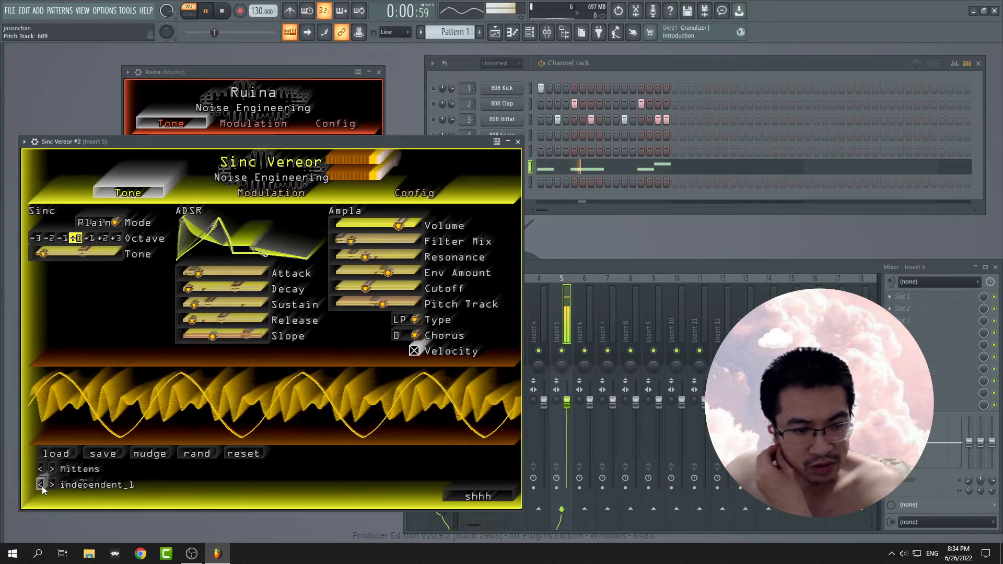
click(41, 486)
click(52, 486)
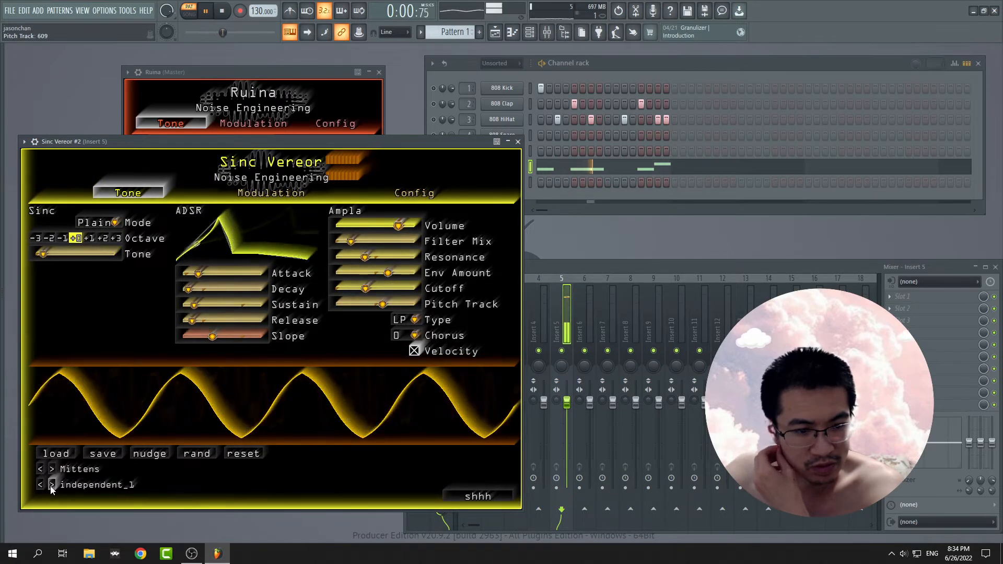
click(41, 485)
click(41, 485)
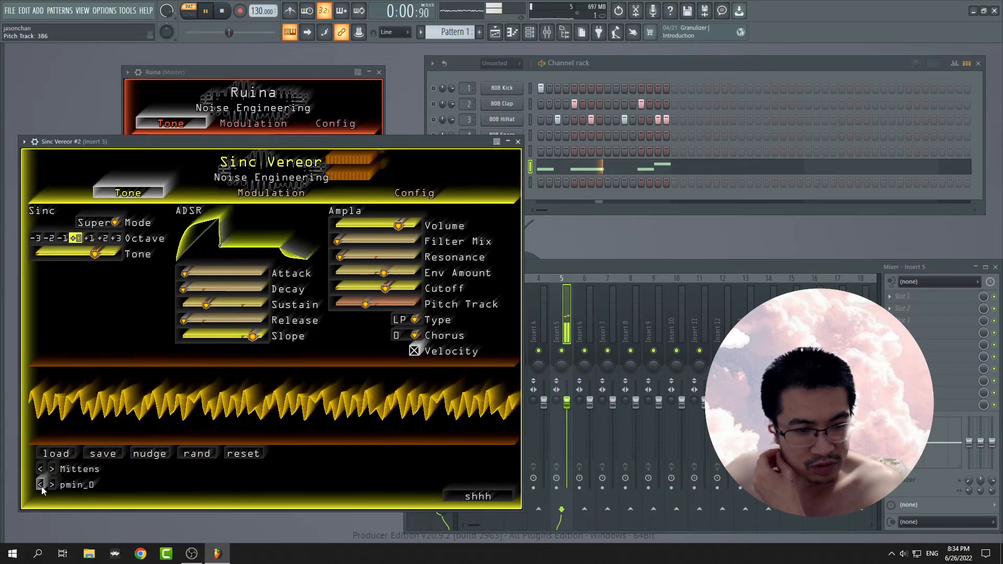
click(41, 486)
click(41, 485)
click(42, 486)
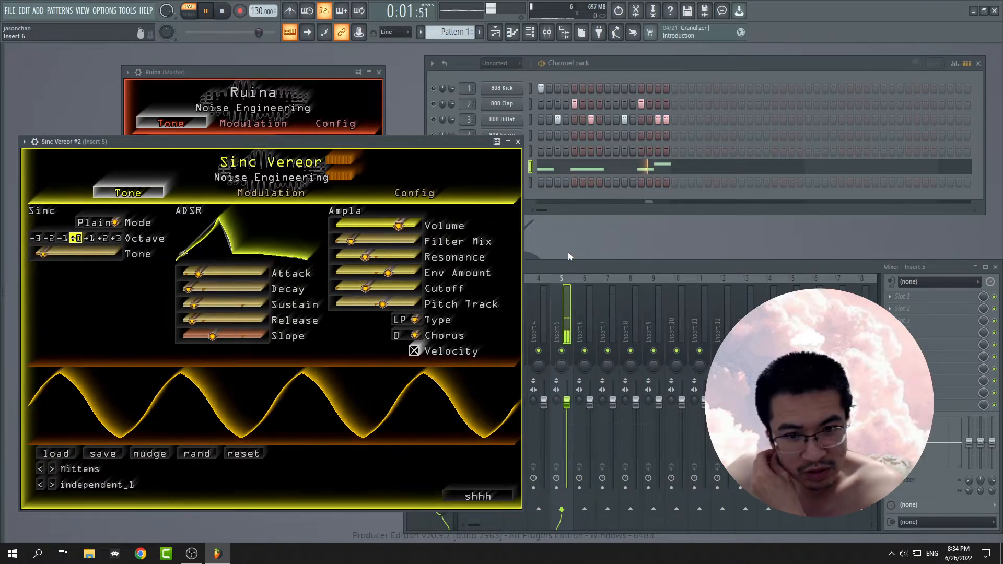
click(518, 141)
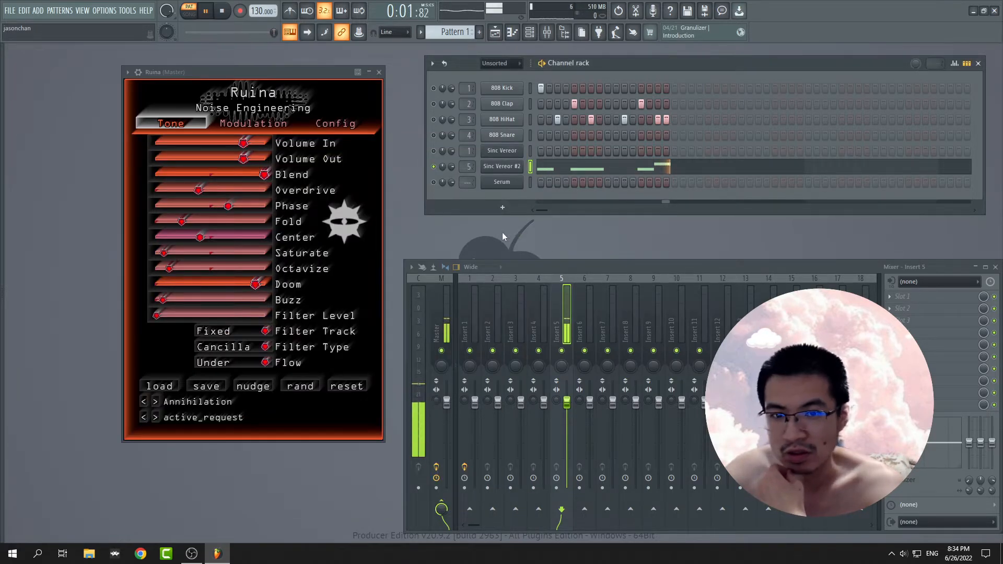
key(space)
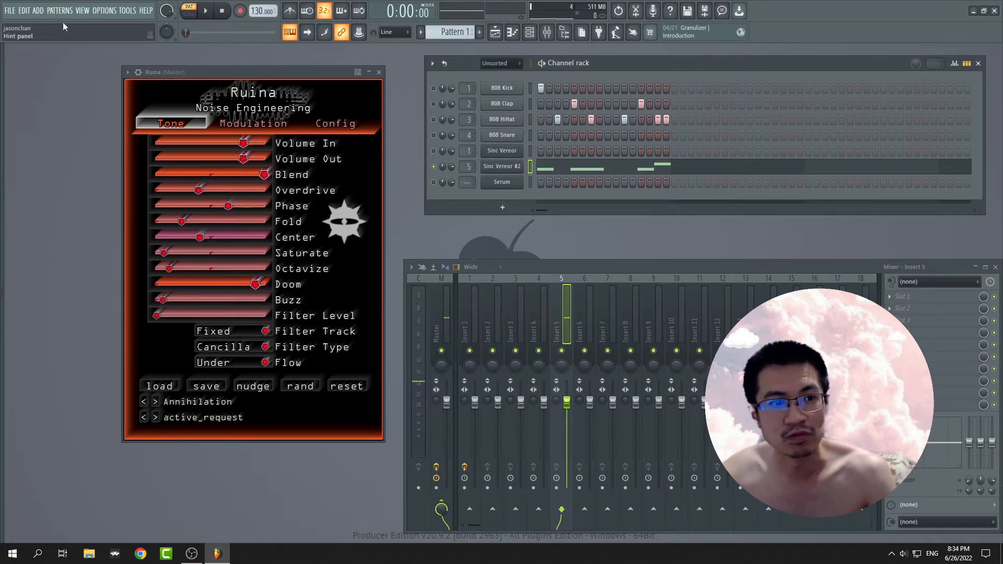
Add a Virt Vereor instrument channel and load its answerable preset from the Caps category.
click(38, 10)
click(63, 24)
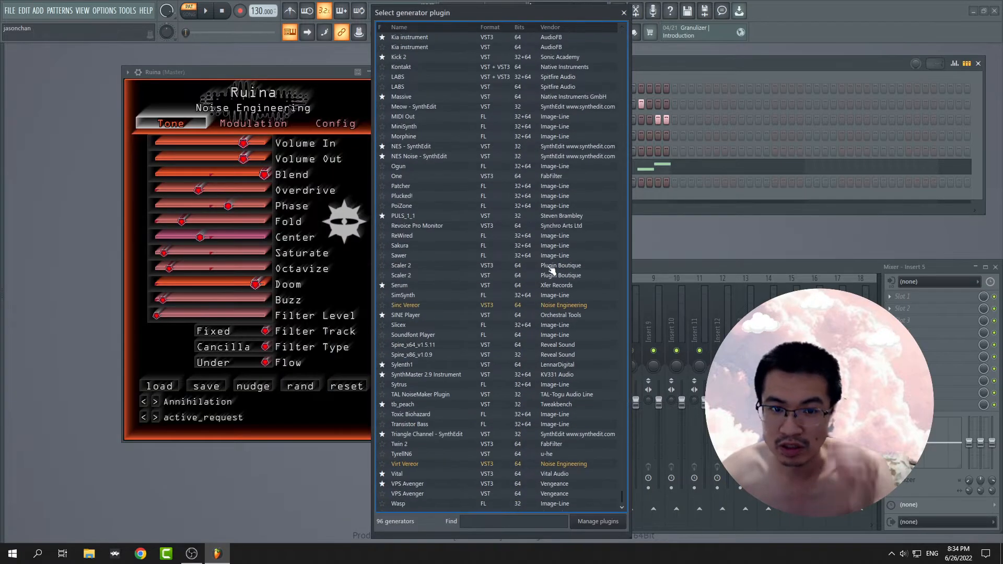
scroll(553, 272, down, 3)
click(405, 418)
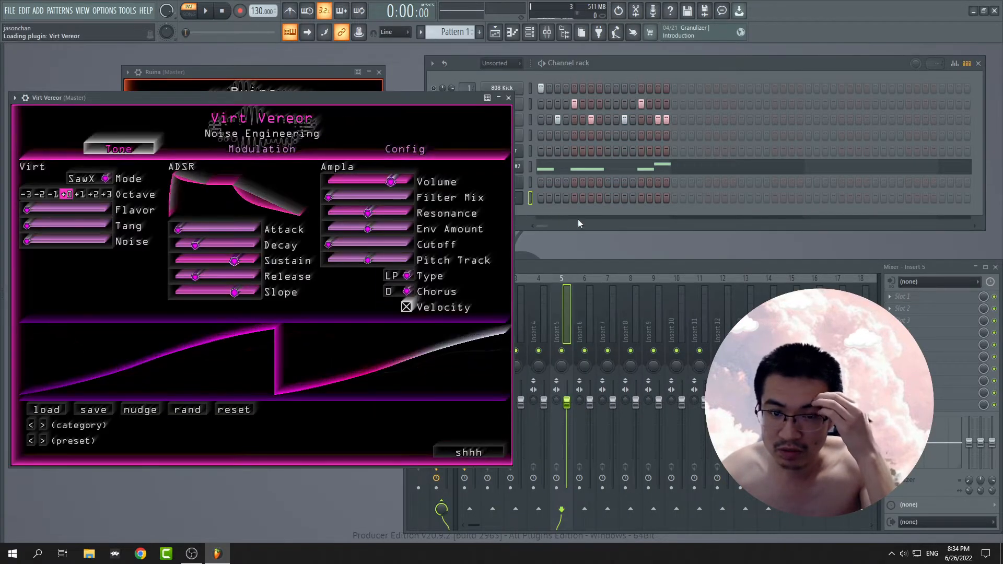
click(699, 219)
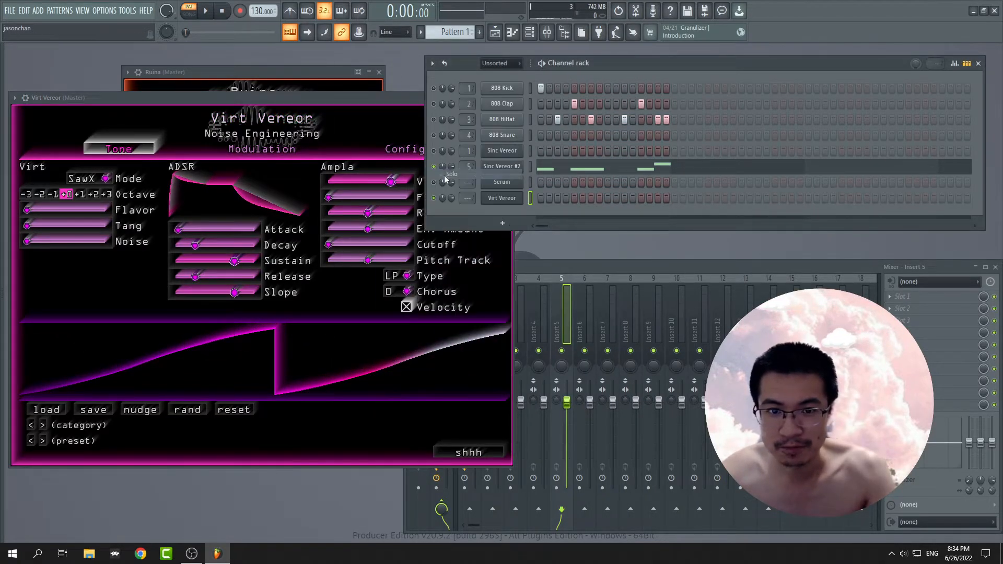
click(501, 203)
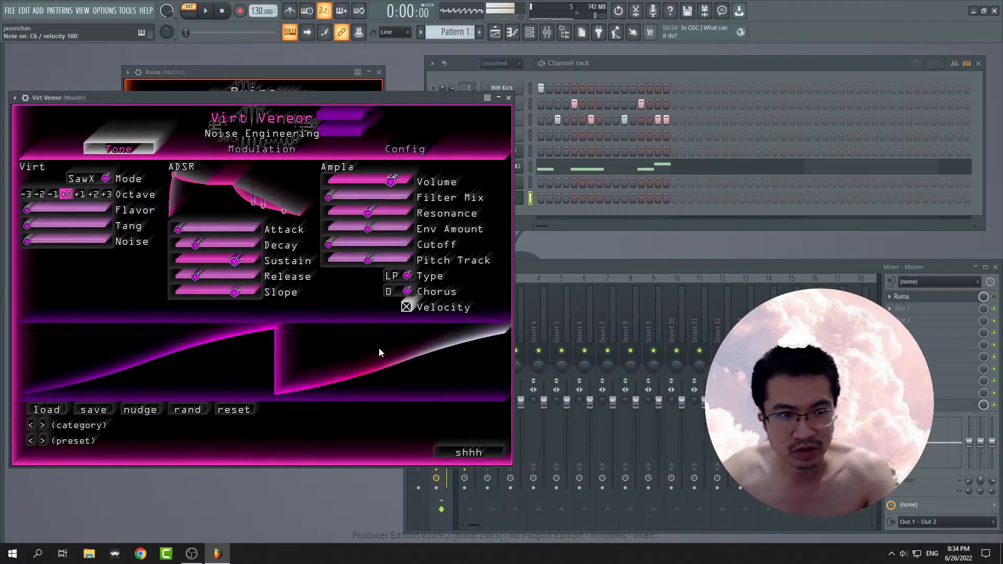
click(43, 441)
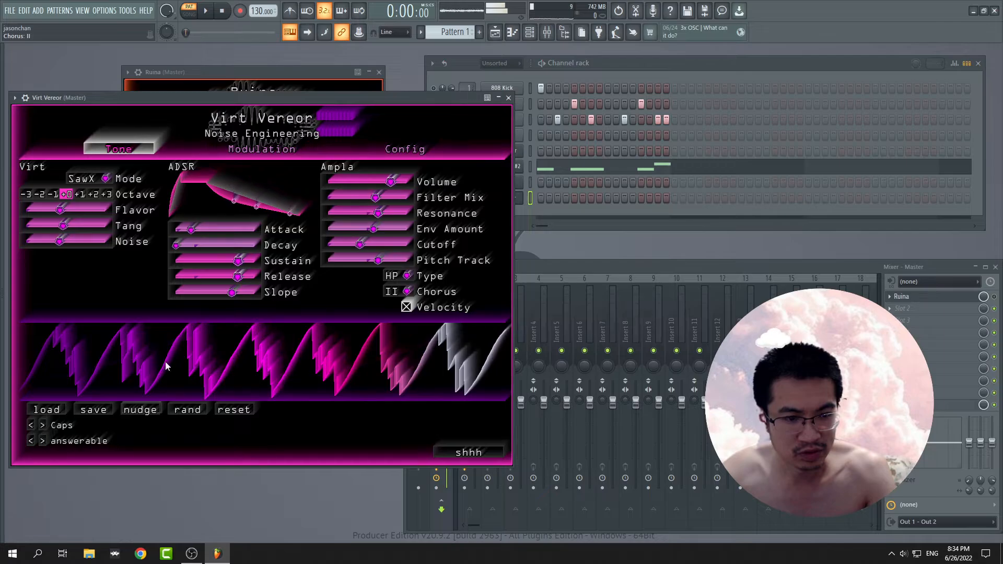
Draw four two-step A3 notes on steps 1, 5, 7 and 13 in Virt Vereor's piano roll, with playback running.
click(25, 97)
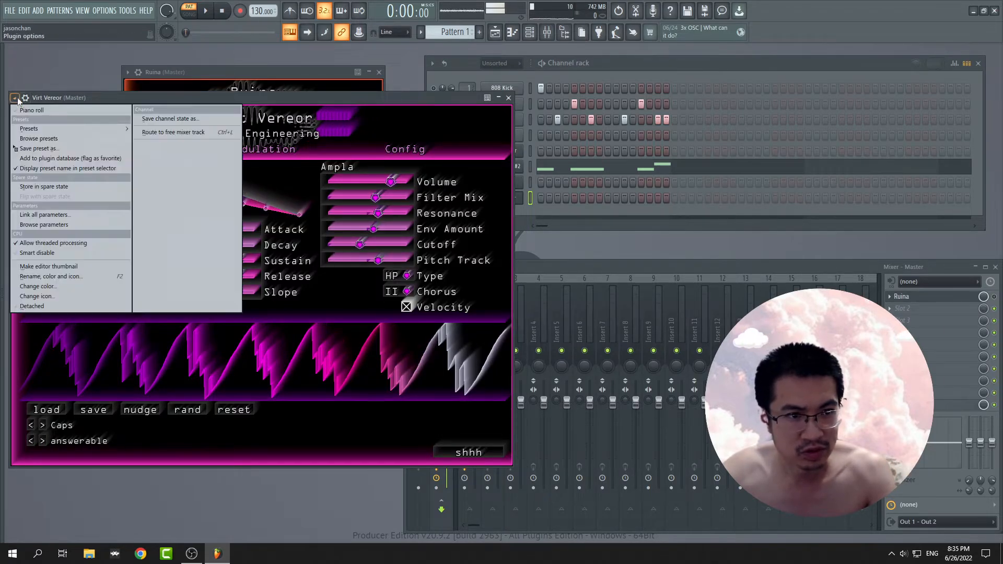
click(45, 306)
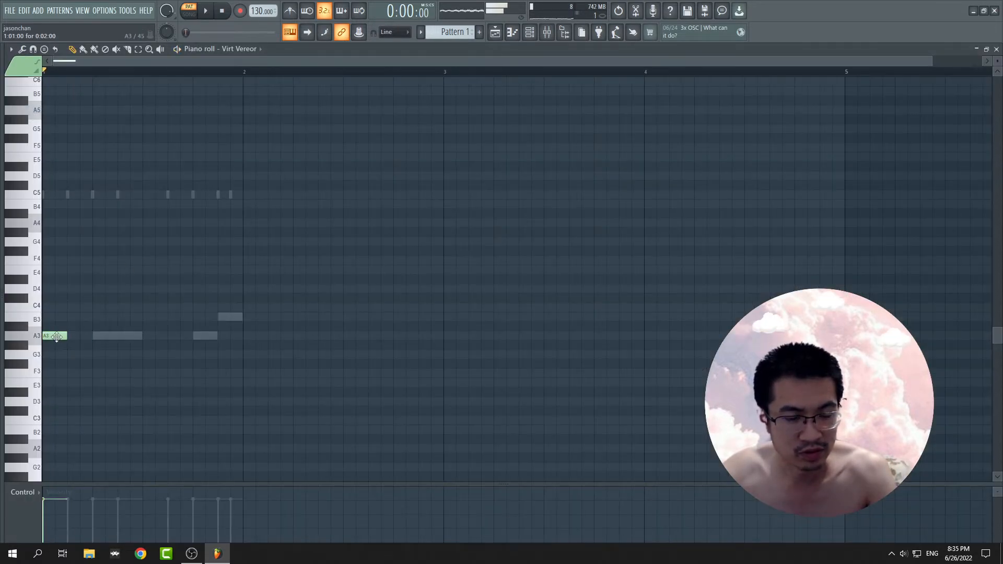
key(space)
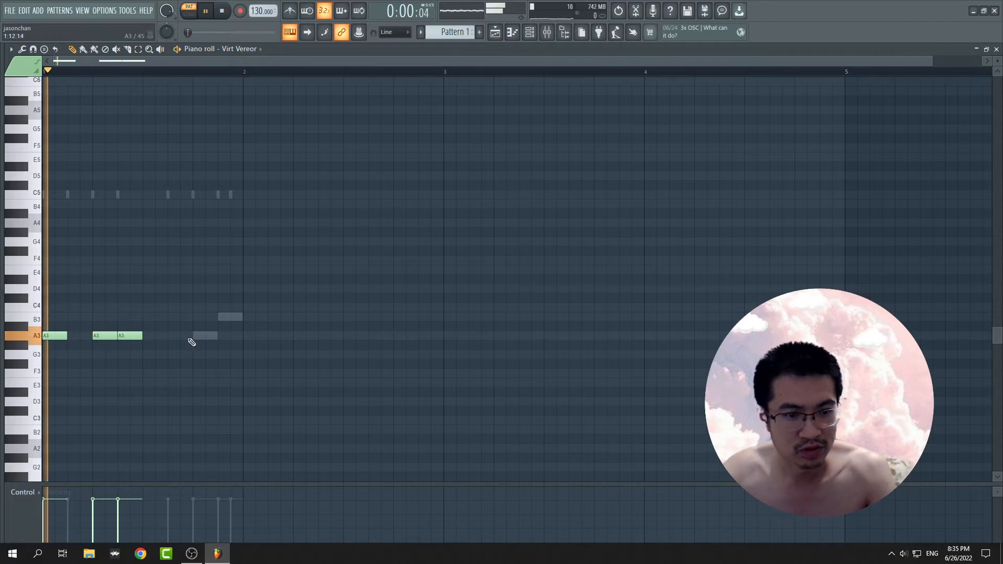
click(203, 336)
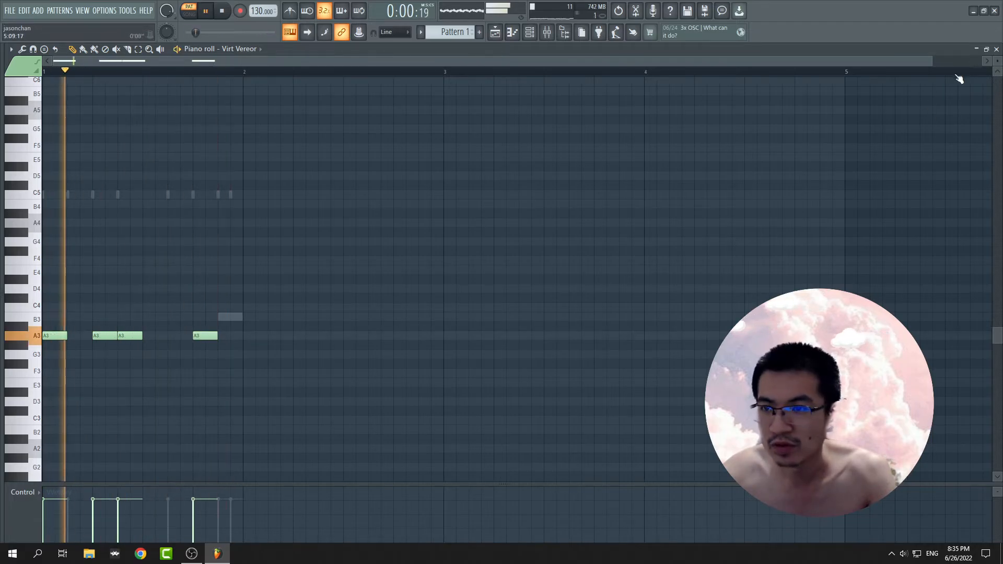
click(997, 49)
Audition Virt Vereor's Caps presets, including antisymmetric and area_domain, and settle on asample.
click(42, 441)
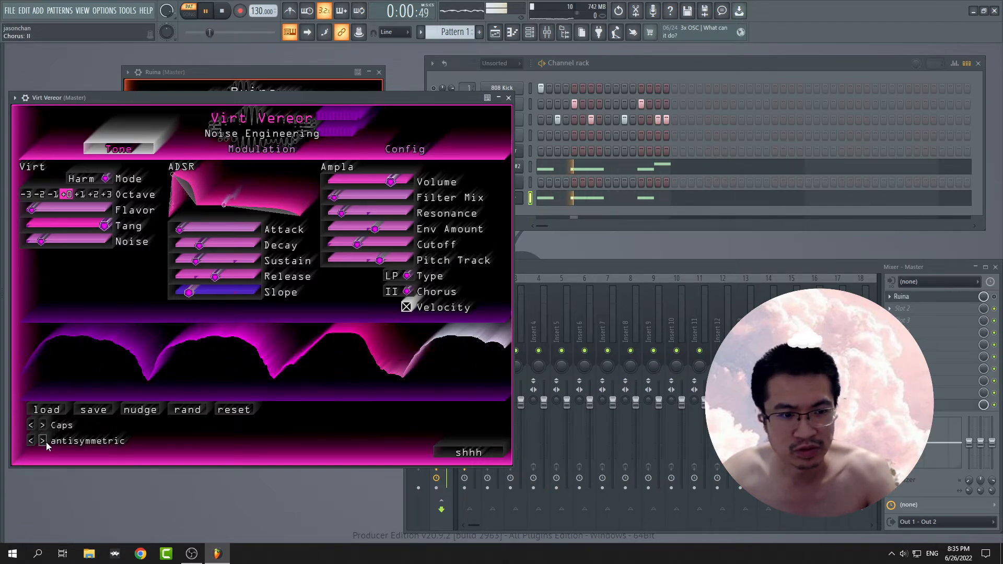
click(30, 443)
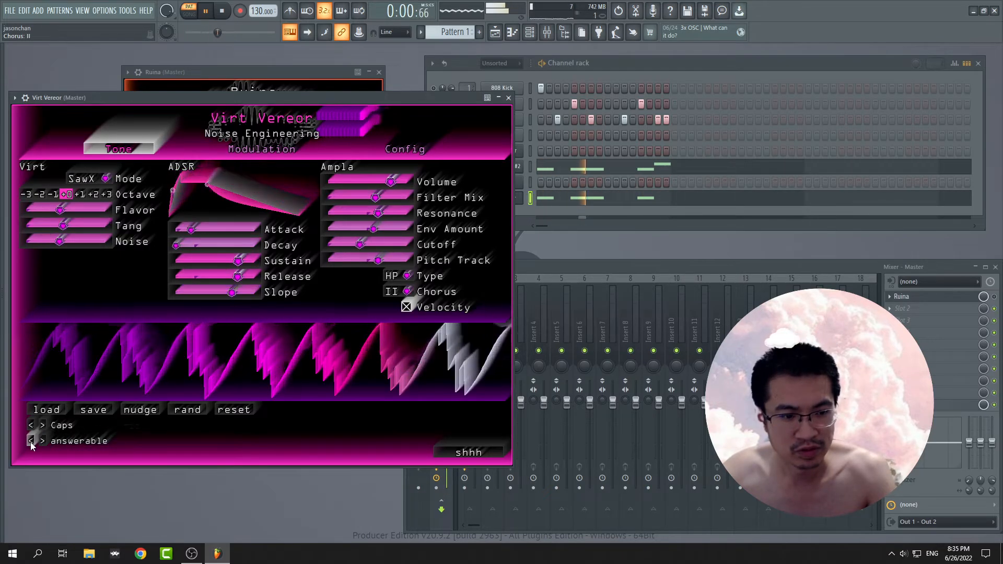
click(40, 442)
click(42, 441)
click(42, 441)
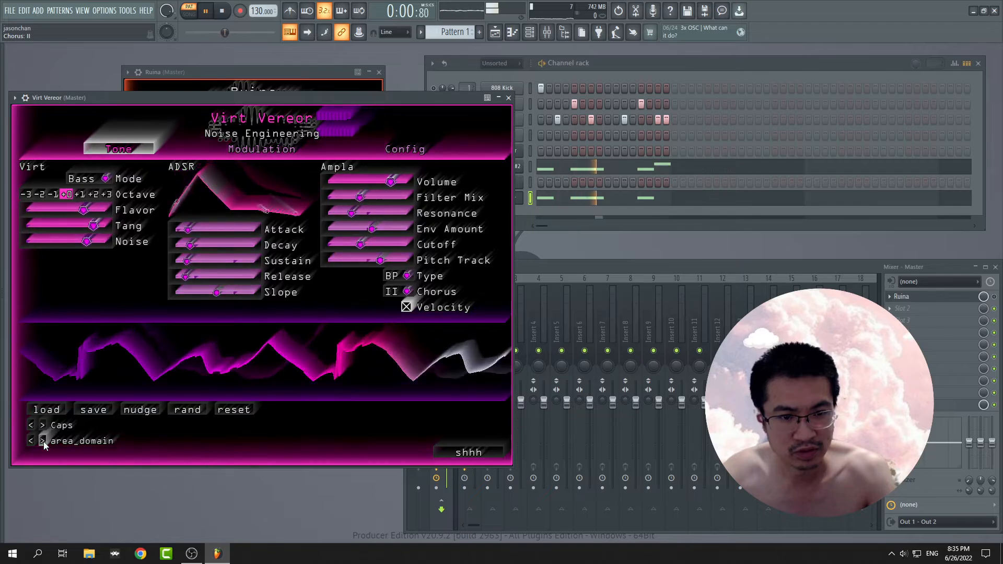
click(42, 441)
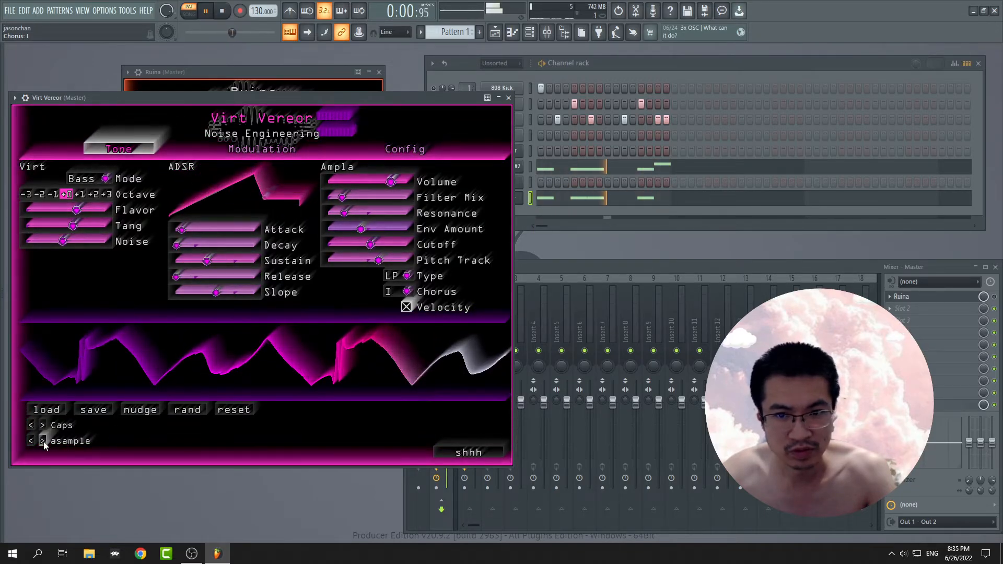
Unmute all the muted channels in the channel rack and bring the mixer to the front.
click(658, 217)
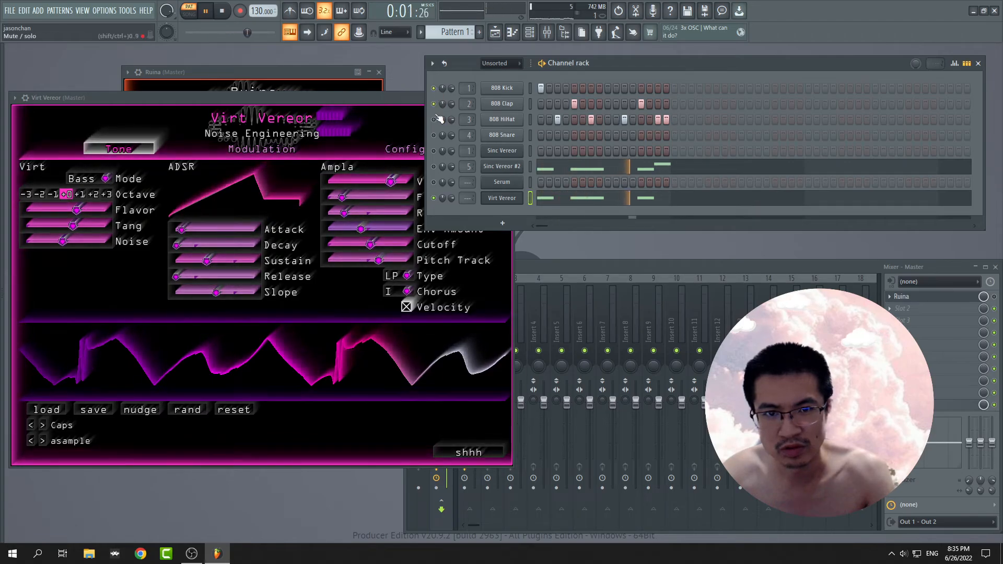
drag(437, 106, 438, 177)
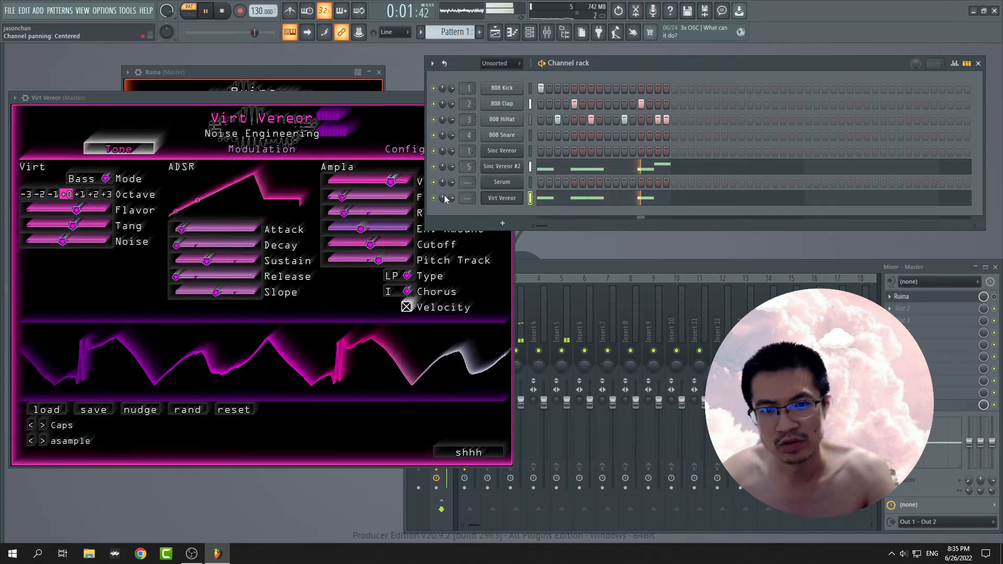
click(663, 267)
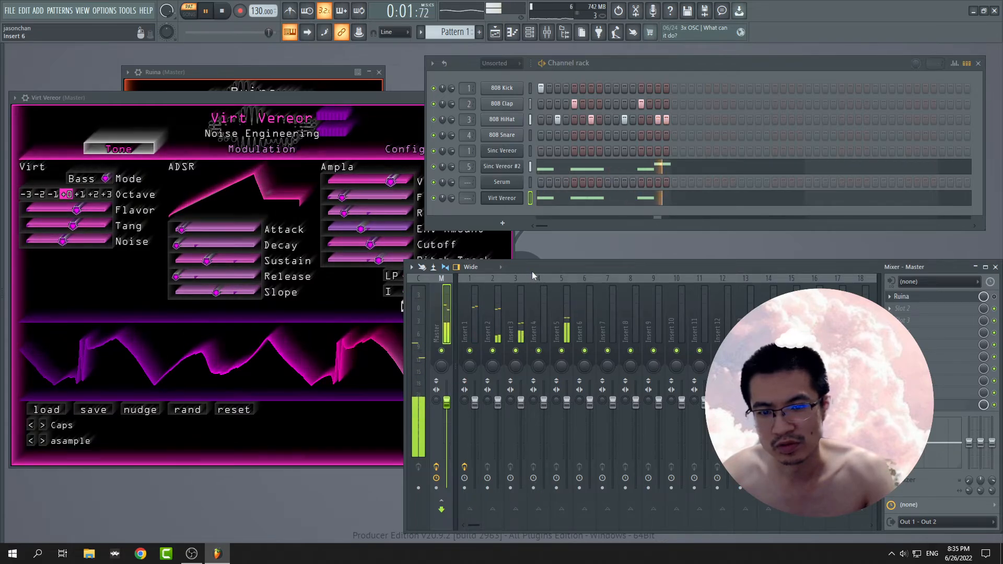
Close the Virt Vereor and Ruina windows and stop playback.
click(356, 96)
click(509, 98)
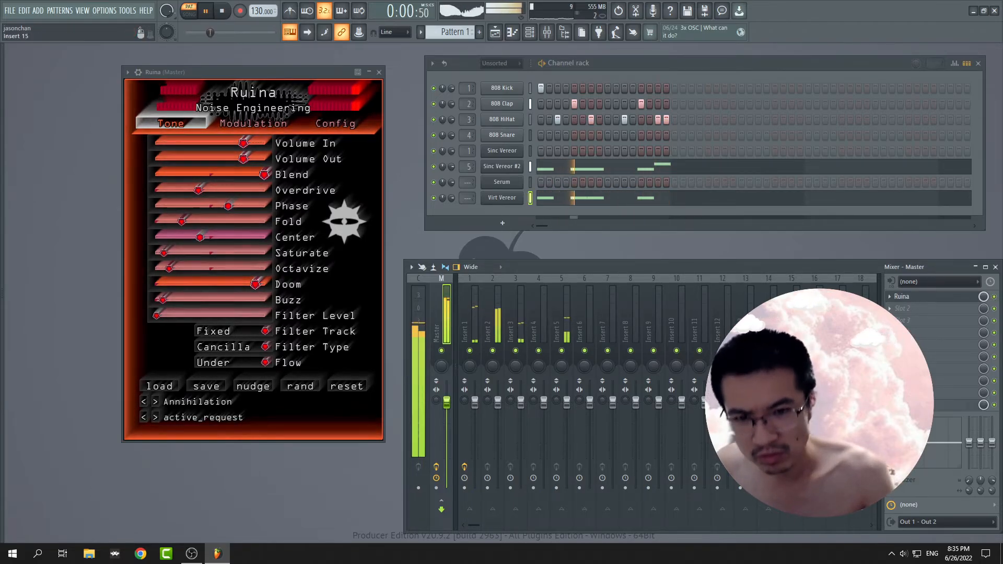
click(379, 72)
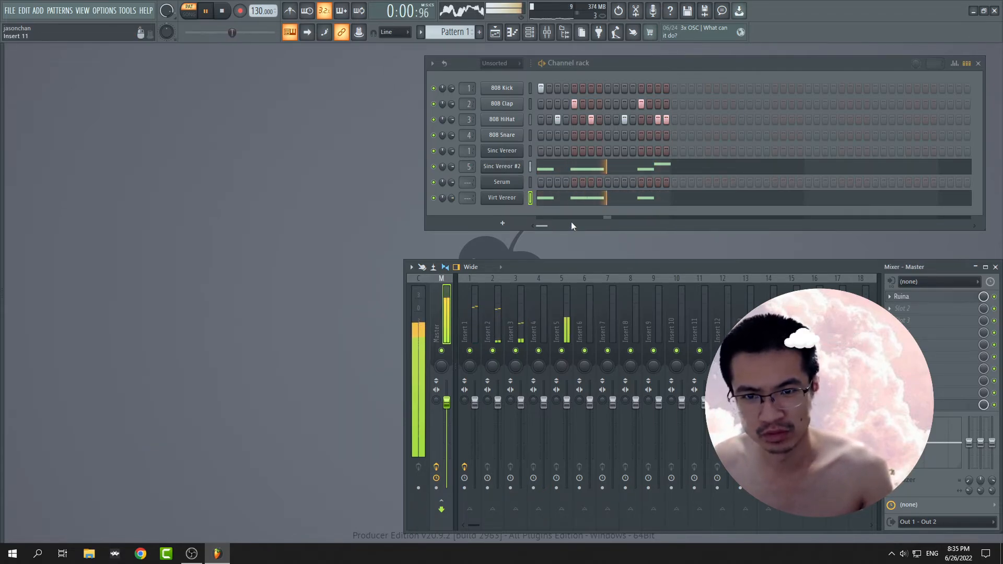
key(space)
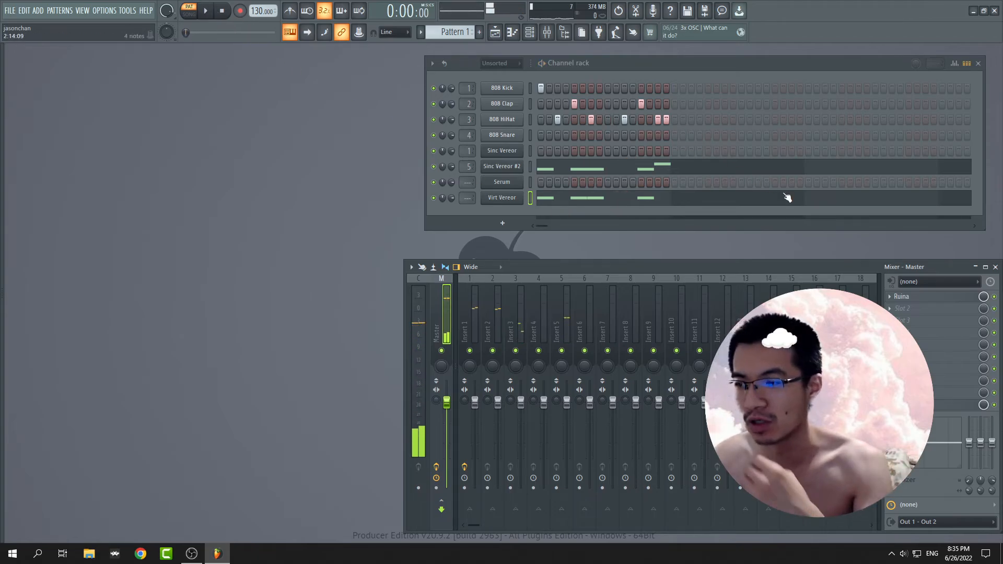